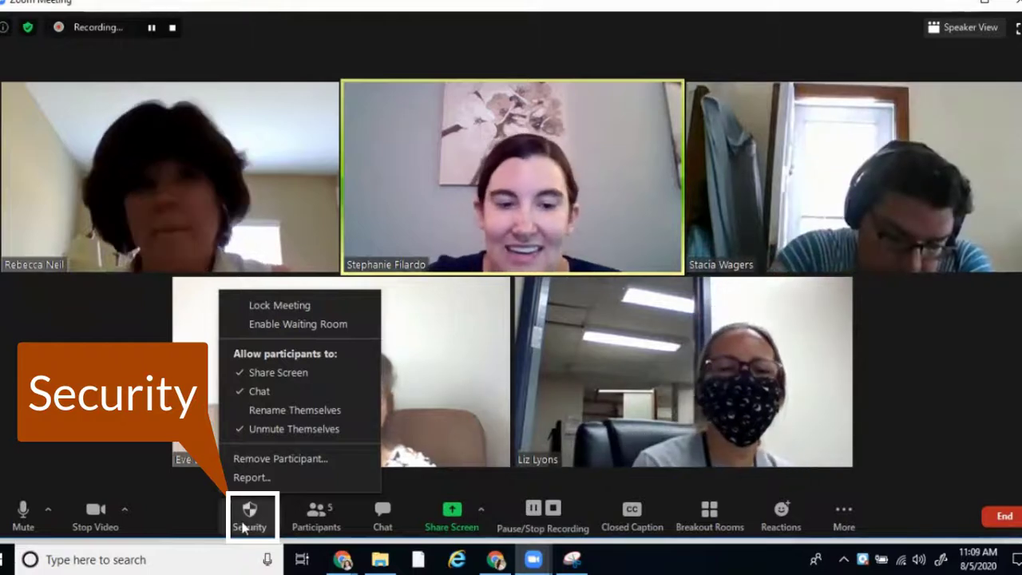
- Show the participant list and the group chat alongside the meeting video, checking the security options
click(318, 519)
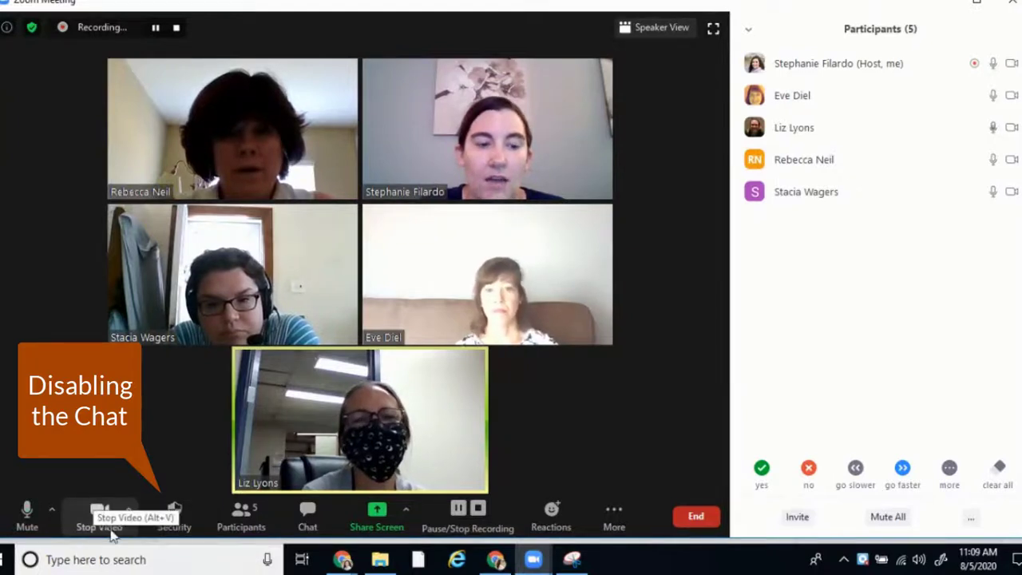
click(174, 519)
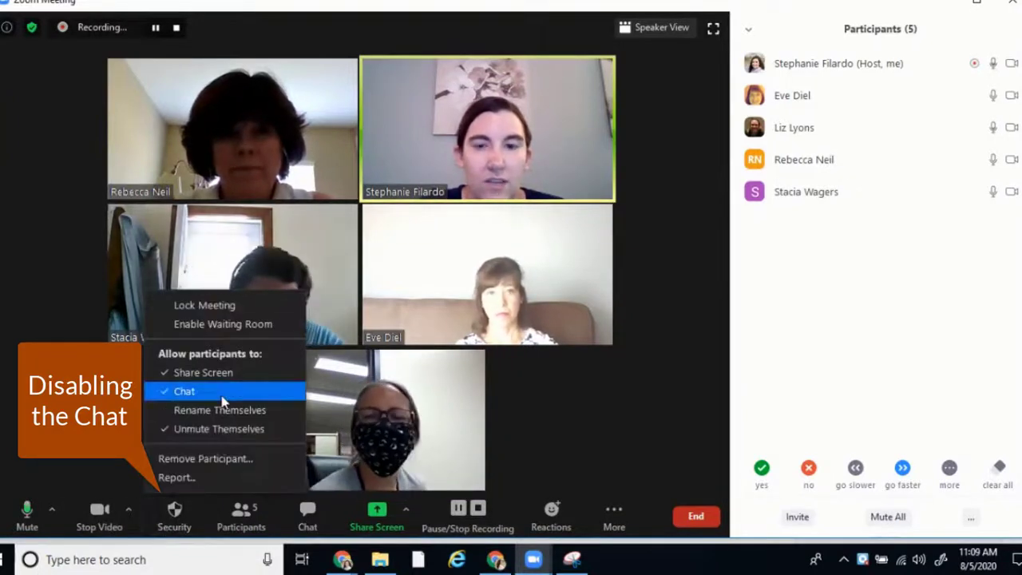
click(300, 528)
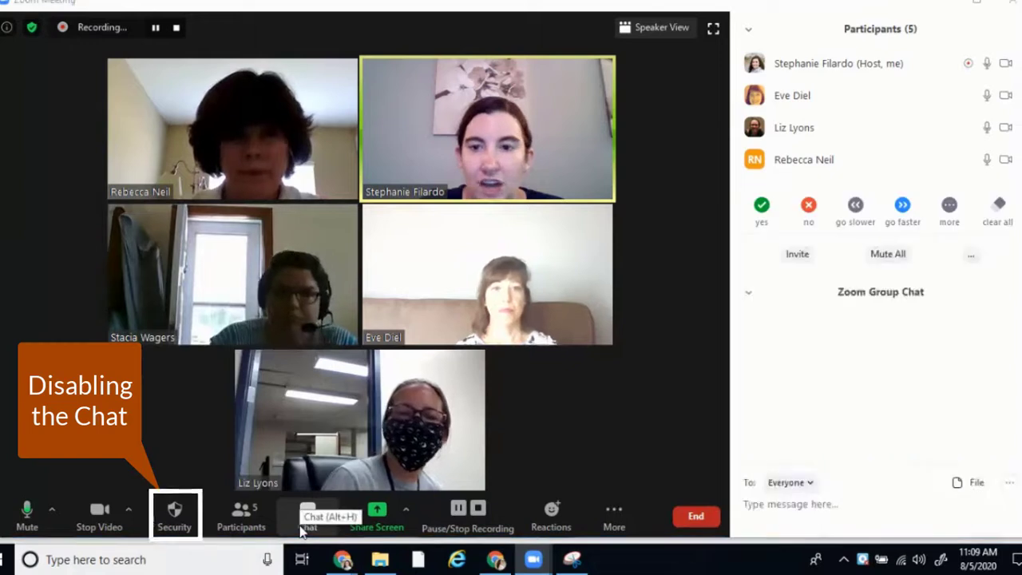
- Turn off the security permission that allows participants to chat, then hide and reshow the group chat and reopen the security options
click(176, 525)
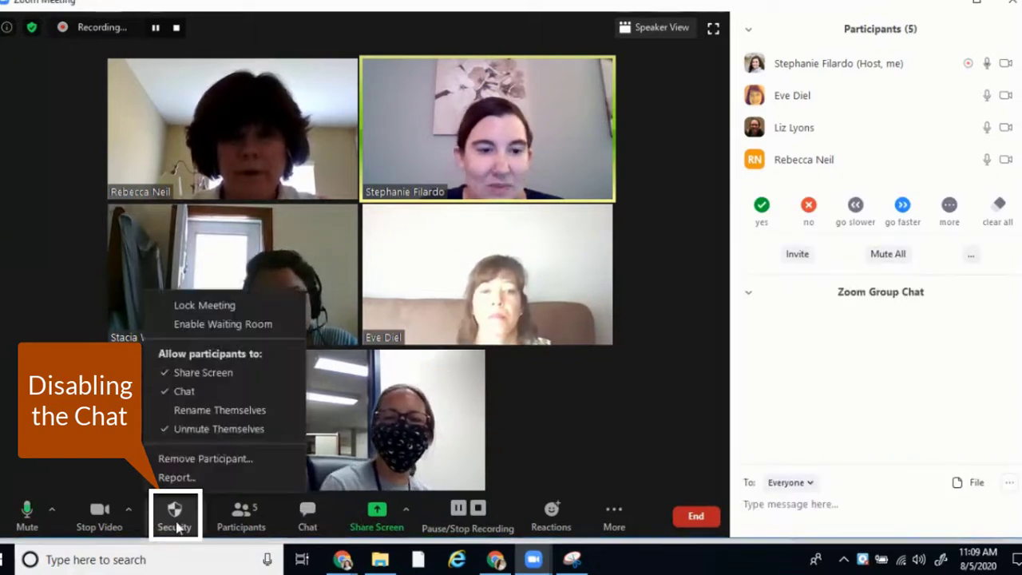
click(189, 393)
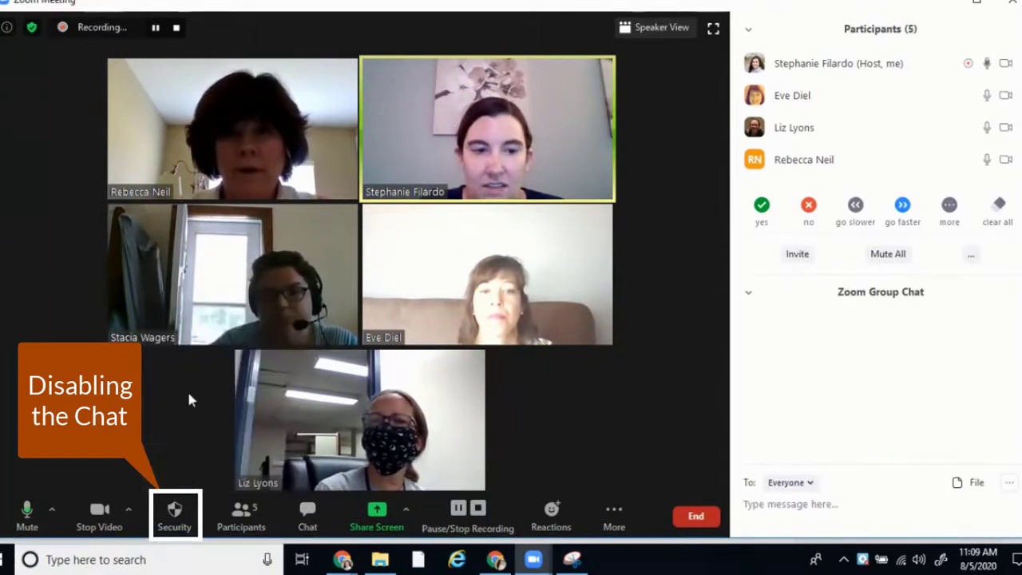
click(308, 515)
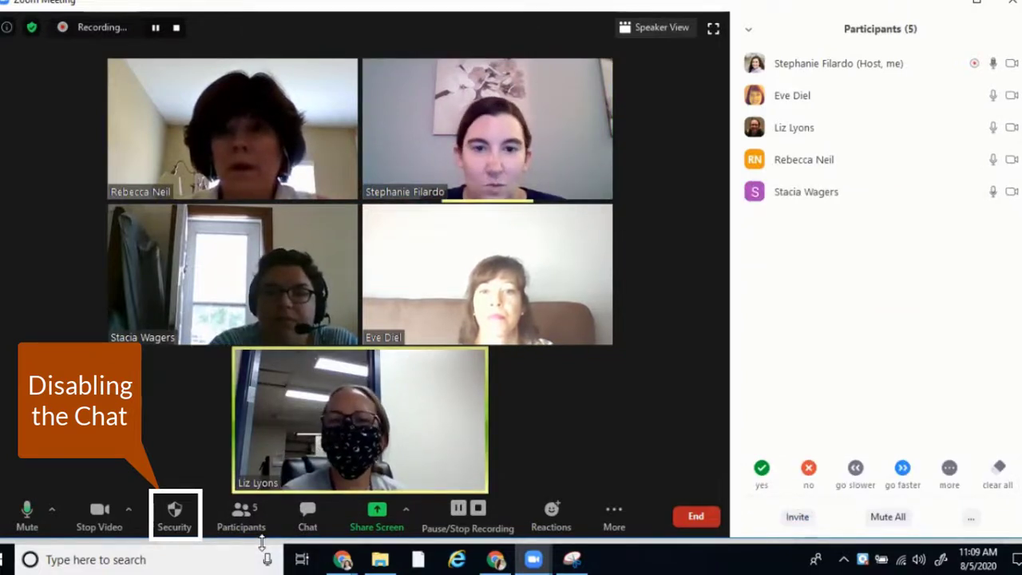
click(306, 518)
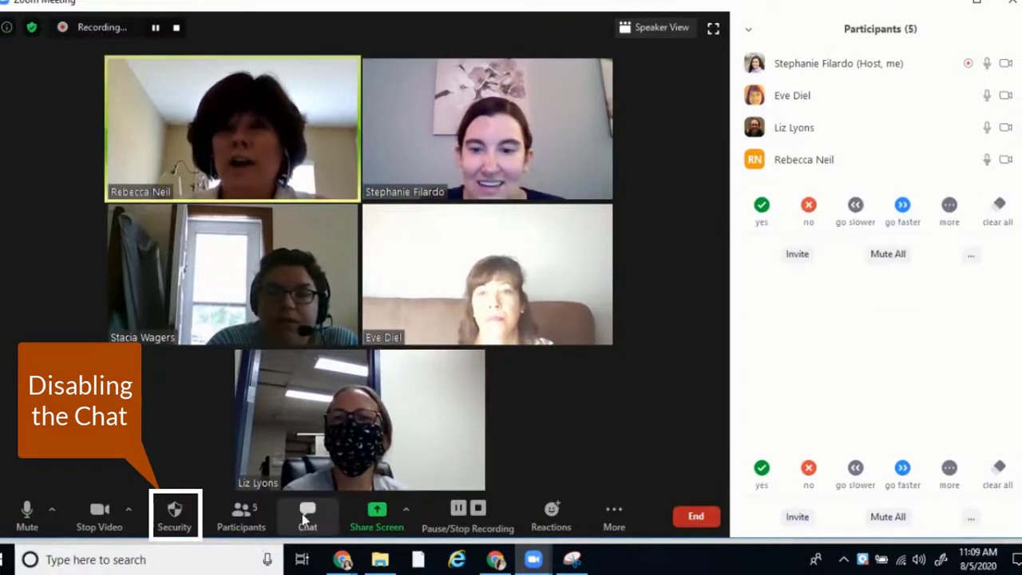
click(174, 511)
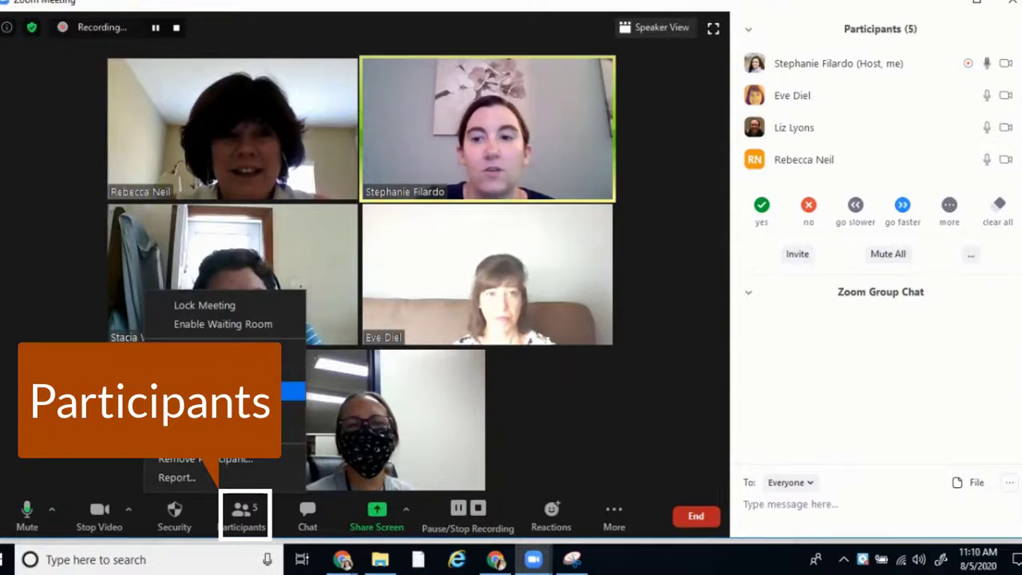
- Show the additional nonverbal feedback options and send a thumbs-up as the host
click(949, 205)
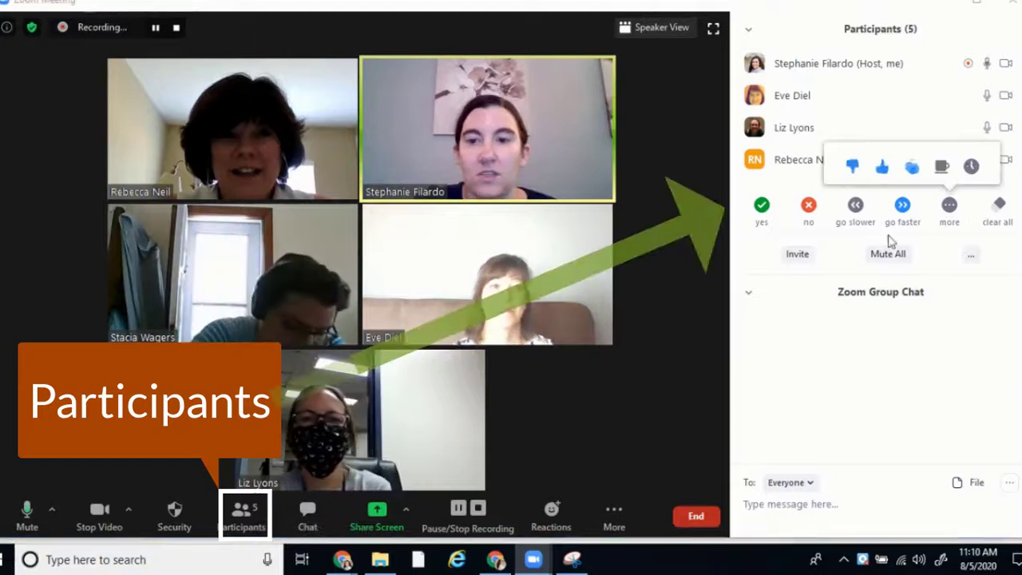
click(949, 207)
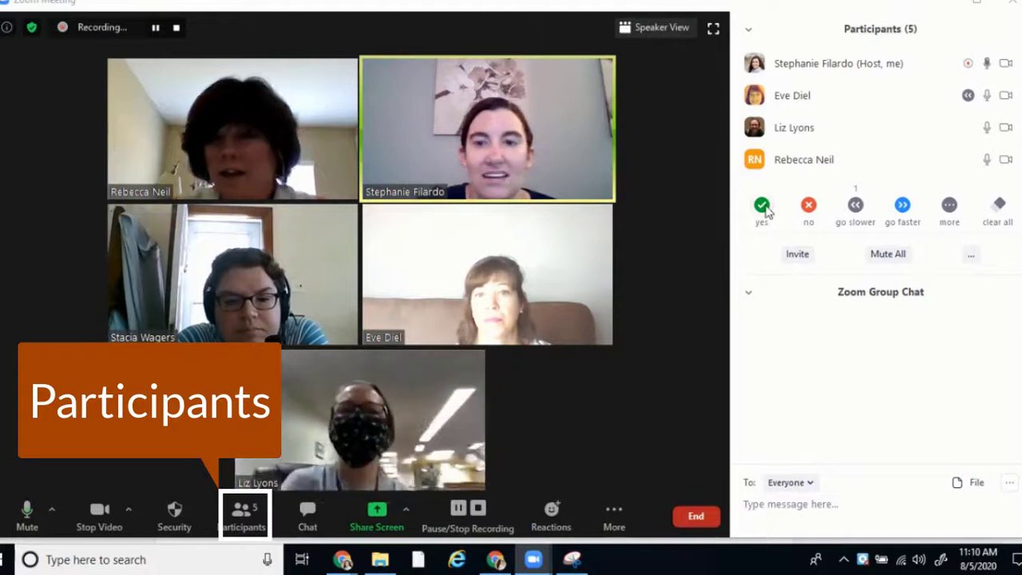
click(242, 527)
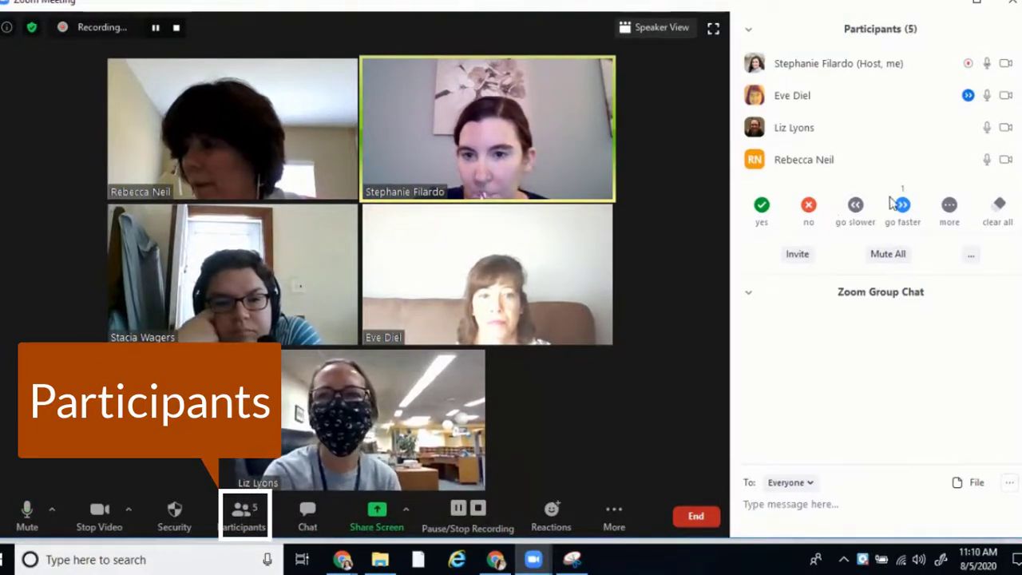
mouse_move(951, 207)
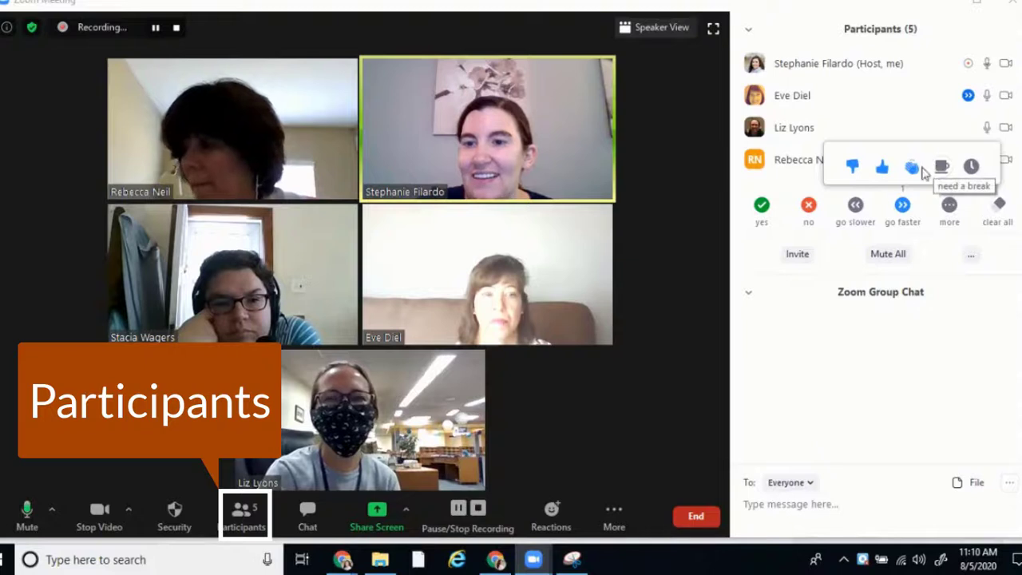
click(883, 168)
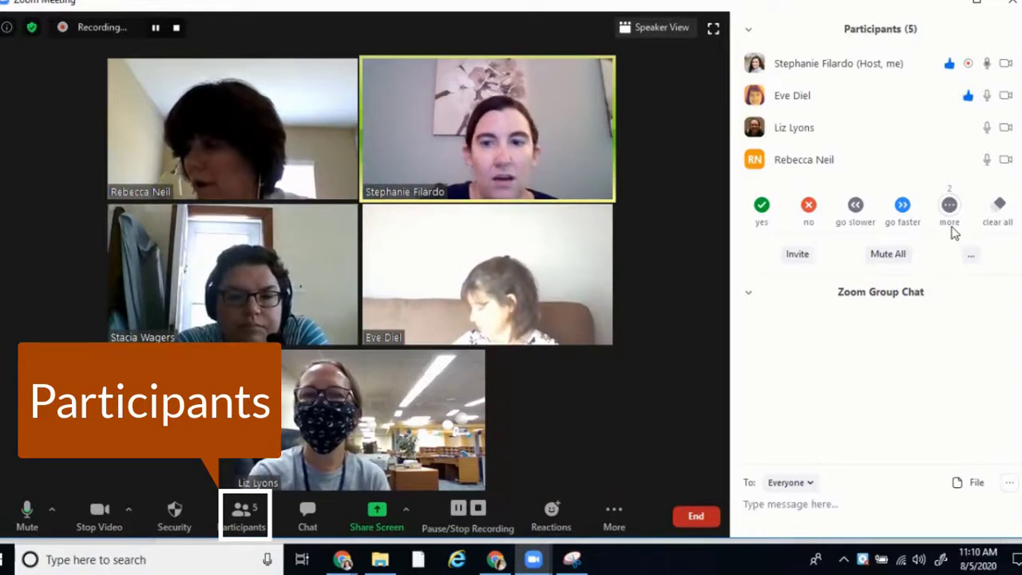
- Try the go faster and no feedback signals as the host, then clear all feedback
click(902, 206)
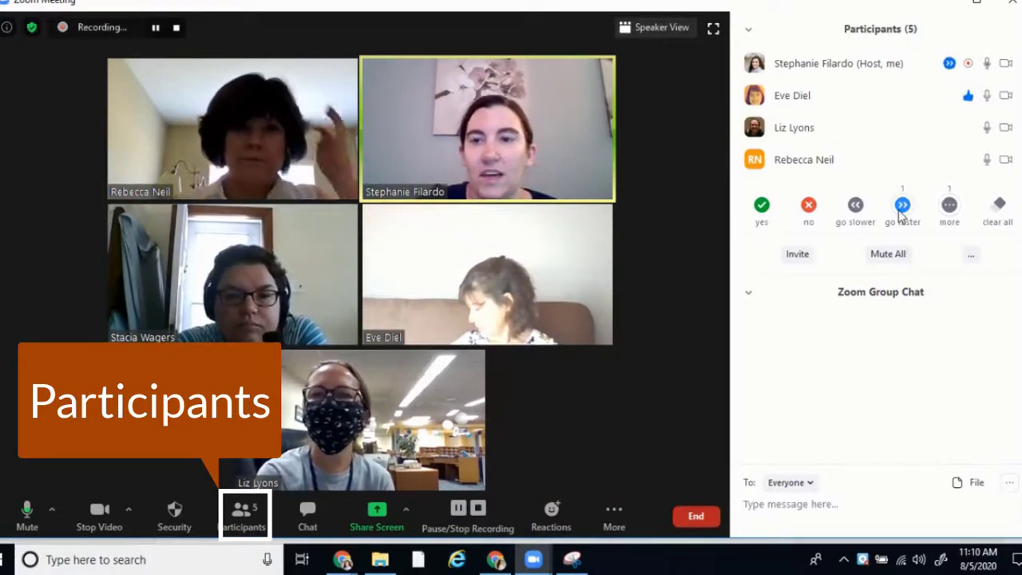
click(855, 206)
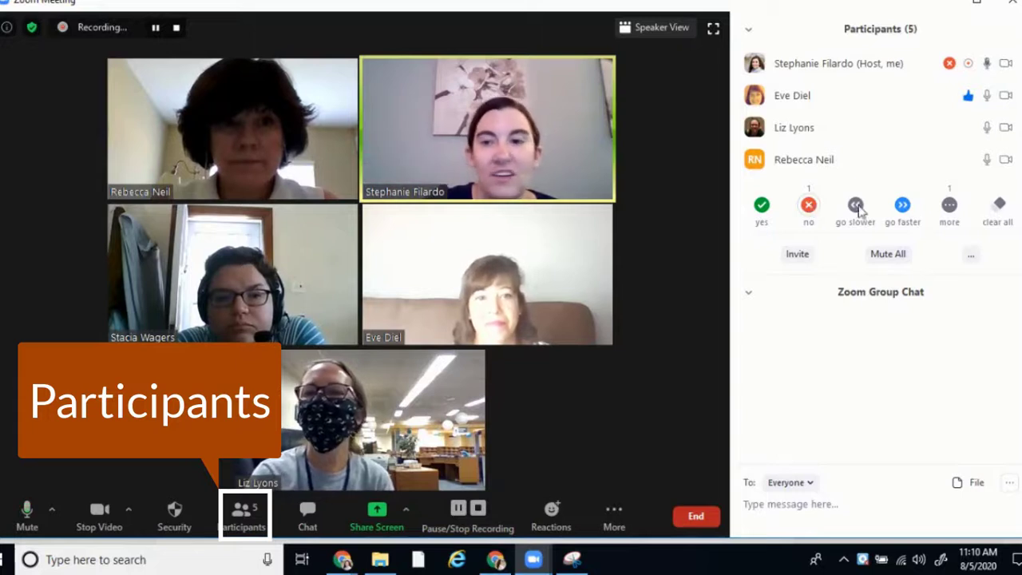
click(949, 208)
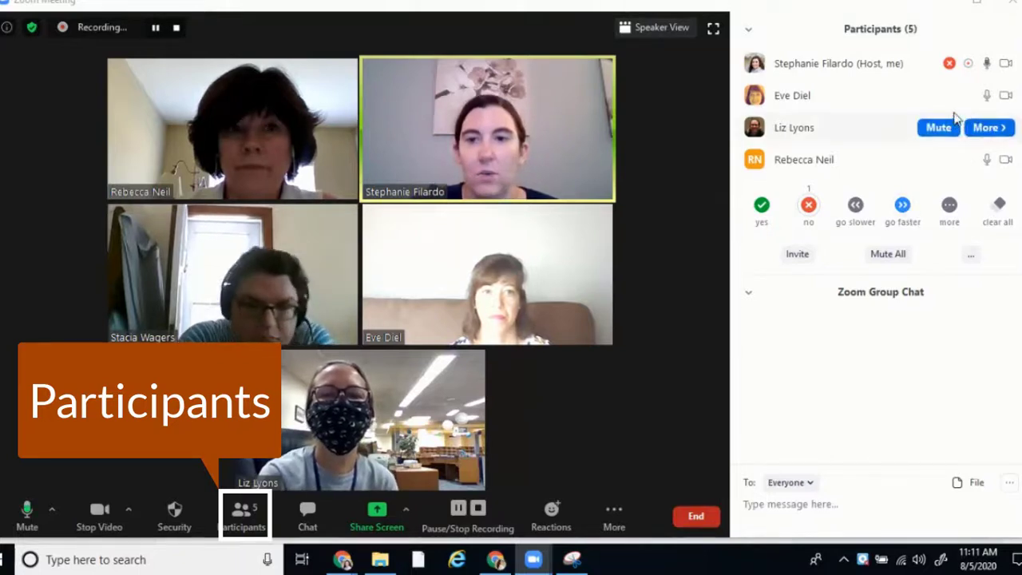
click(1000, 206)
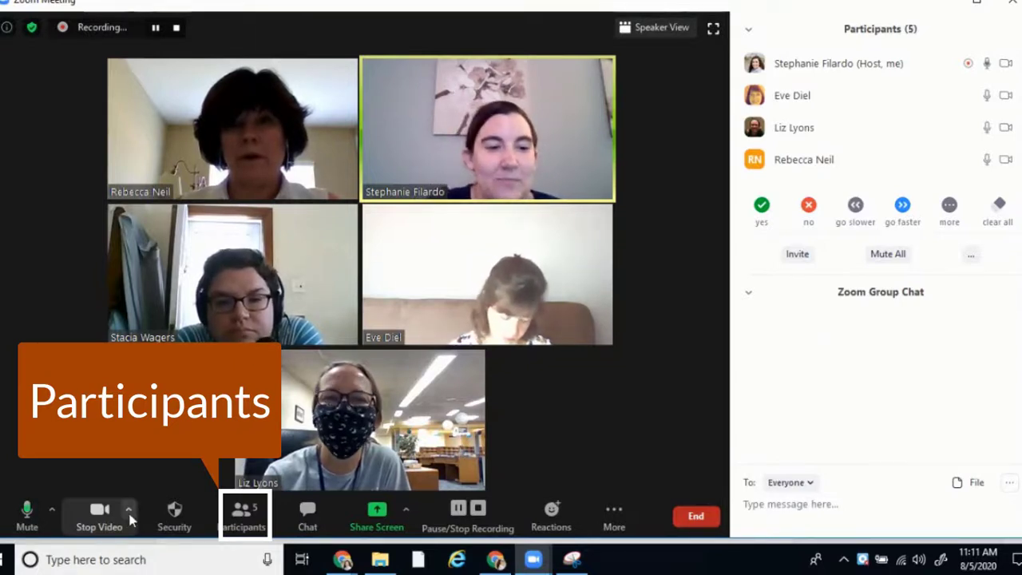
- Reopen the participant list and rename the second participant to their first name only
click(254, 519)
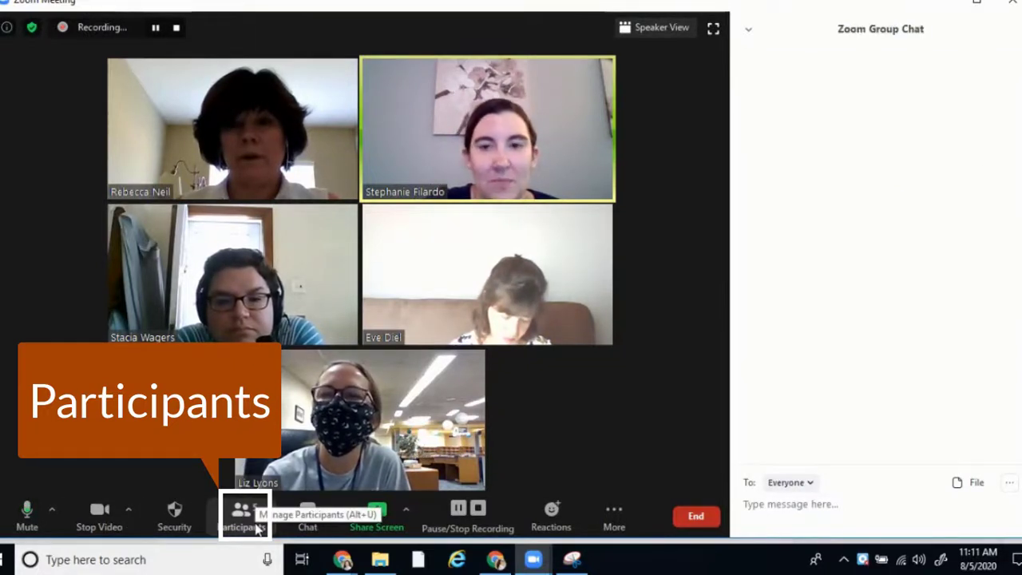
click(175, 511)
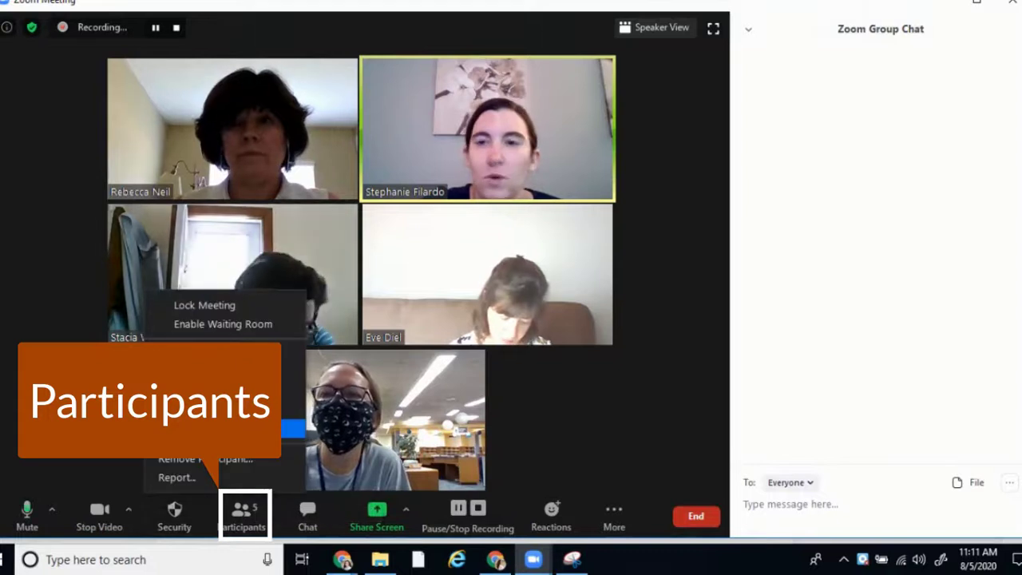
click(244, 515)
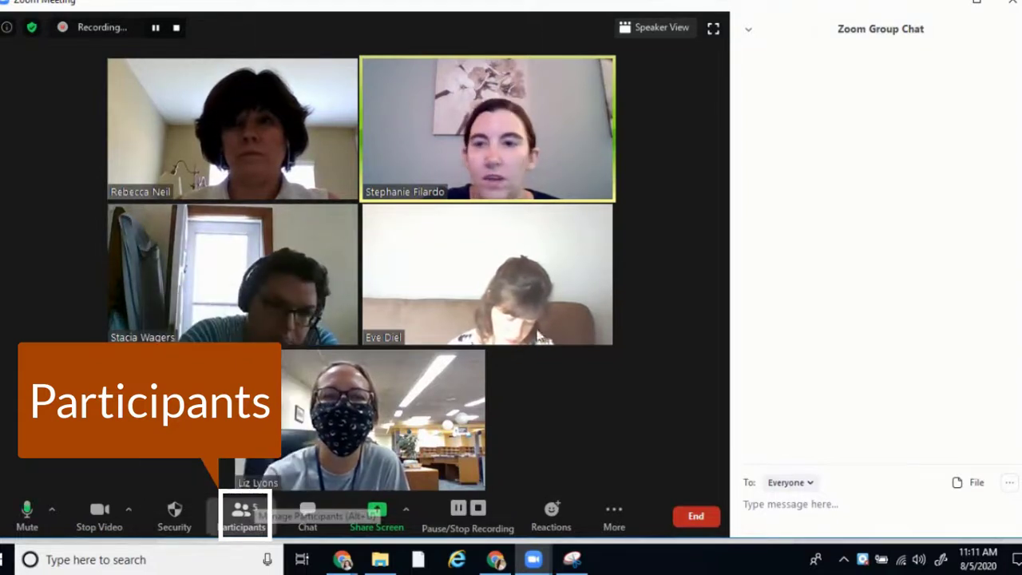
mouse_move(974, 79)
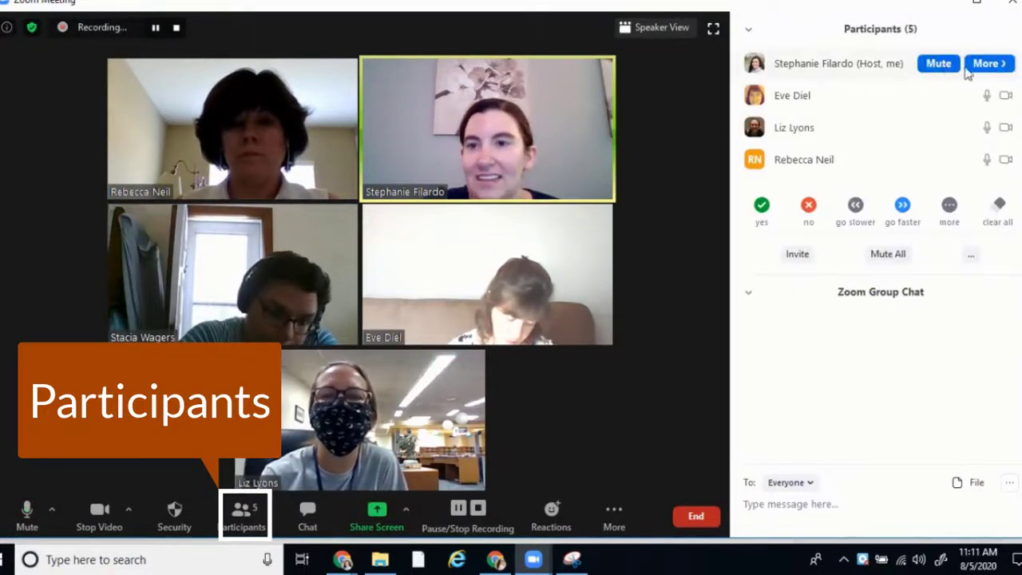
click(988, 95)
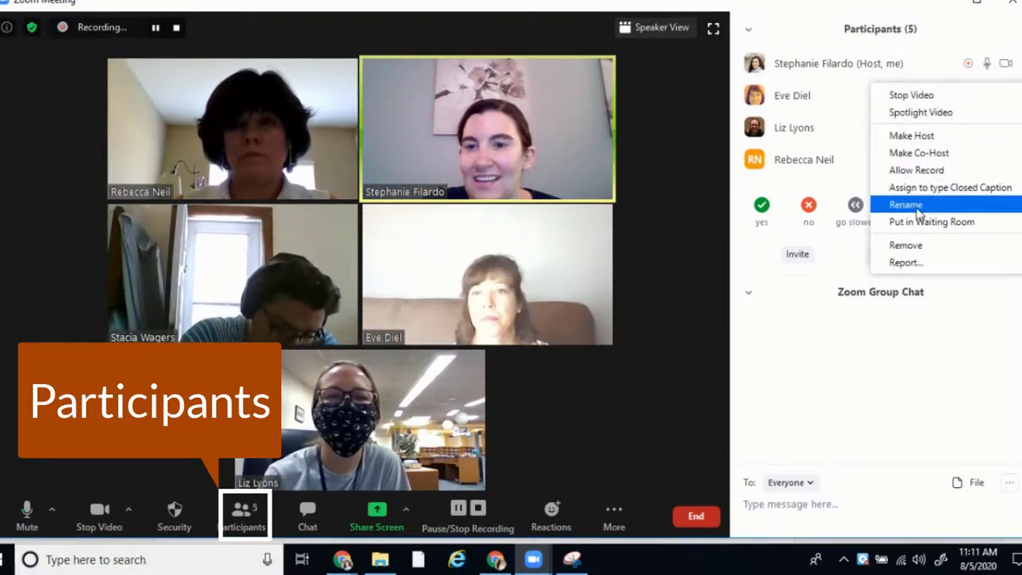
click(910, 204)
click(475, 260)
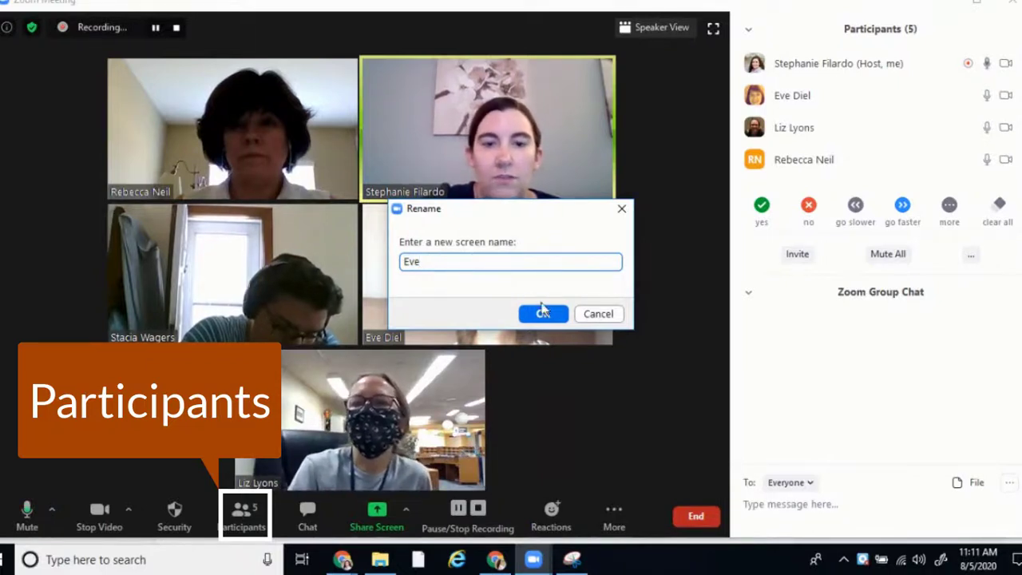
click(542, 312)
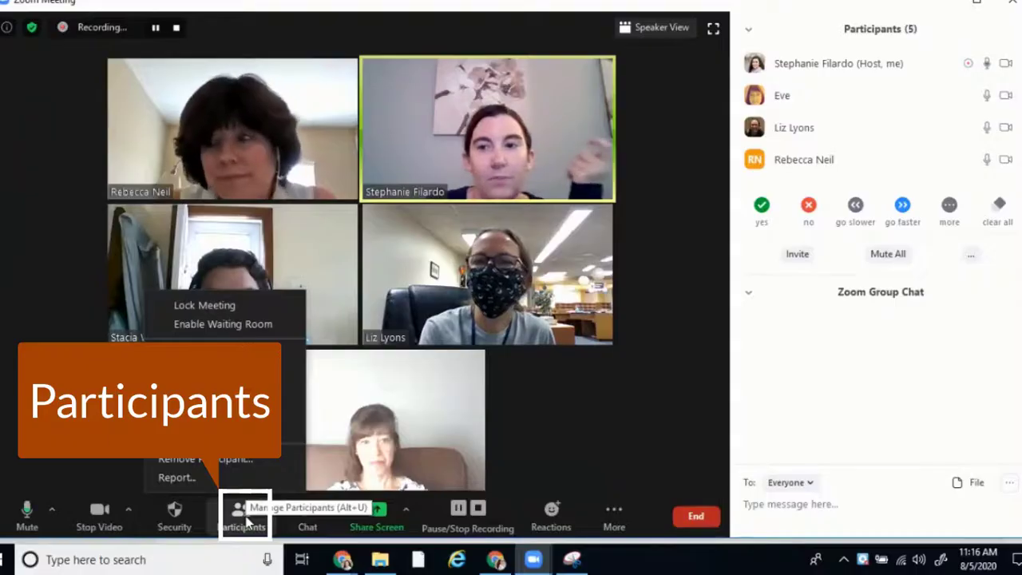
- View the options available for the host's own entry in the participant list, then dismiss them
mouse_move(967, 79)
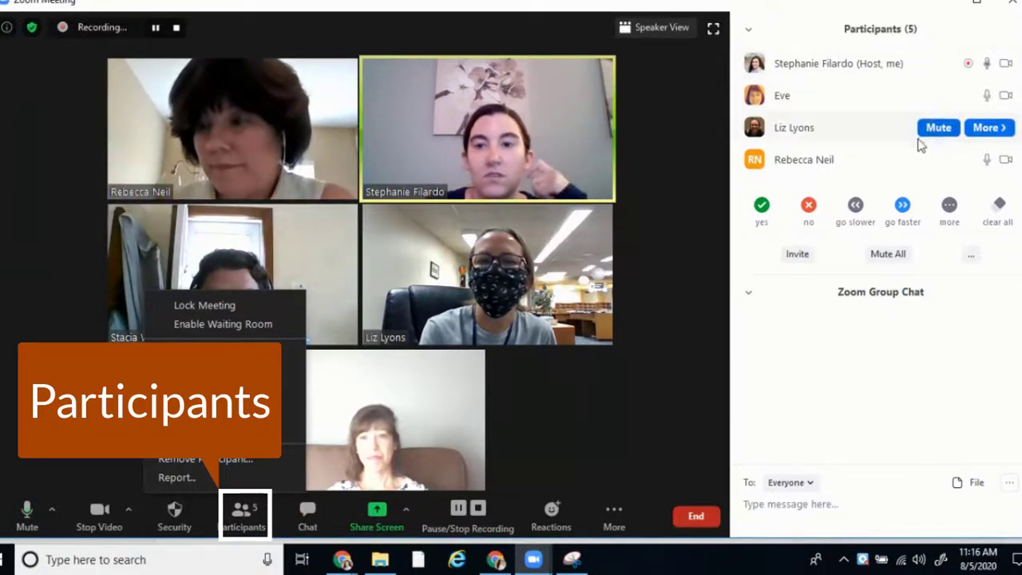
mouse_move(940, 65)
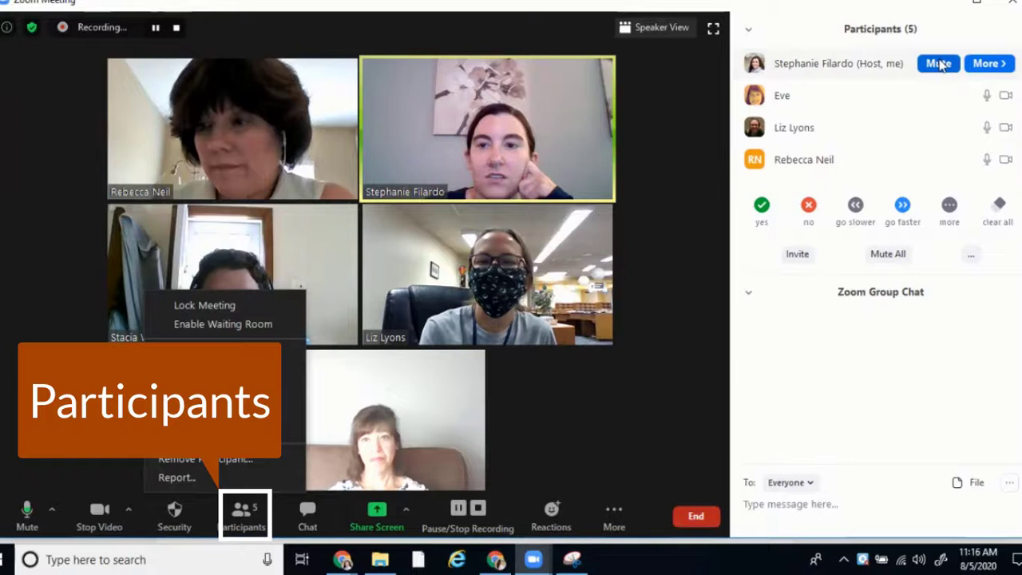
click(985, 64)
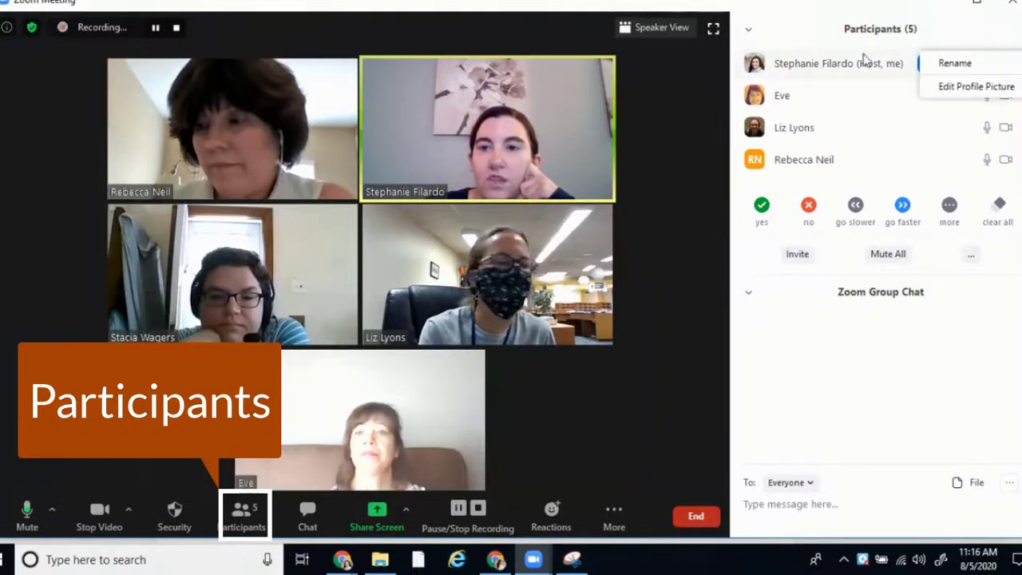
click(858, 408)
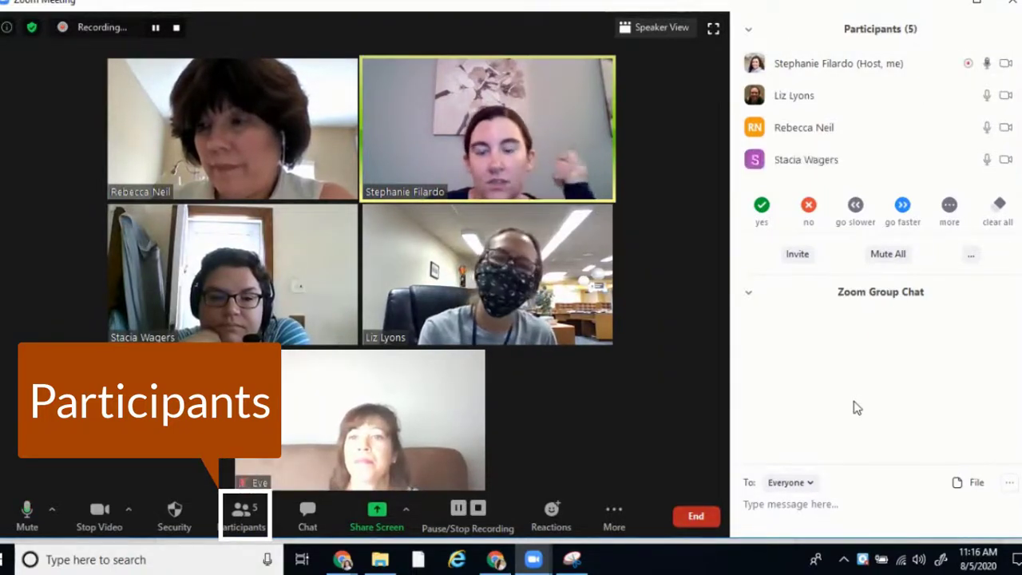
- Look through the meeting's security options and the screen sharing options
click(174, 515)
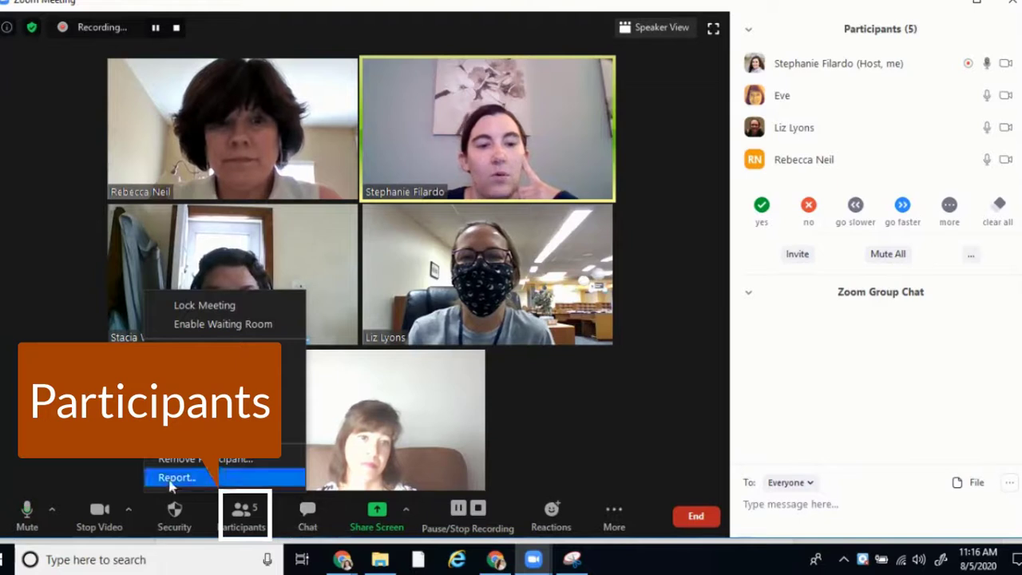
click(409, 516)
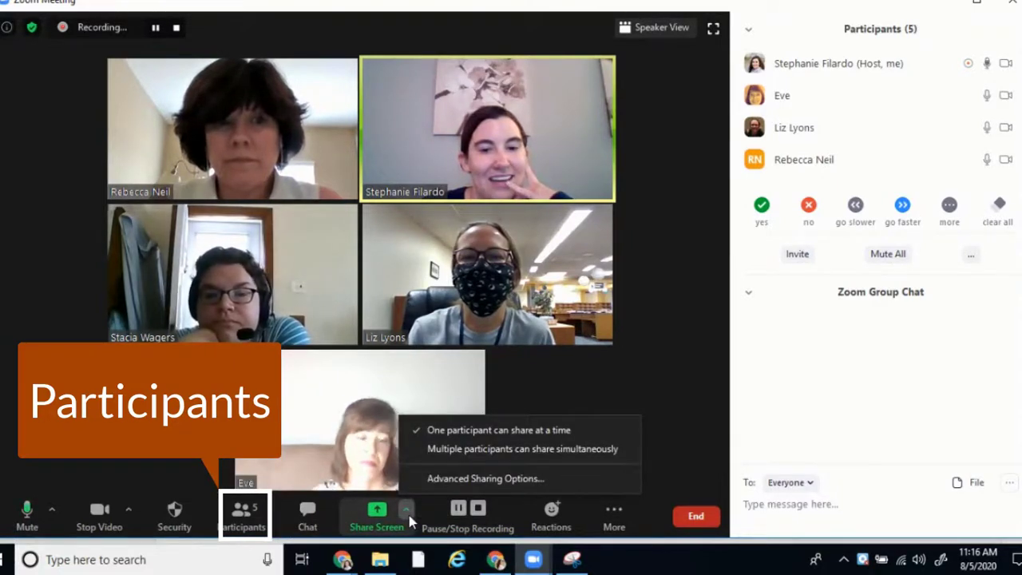
click(544, 523)
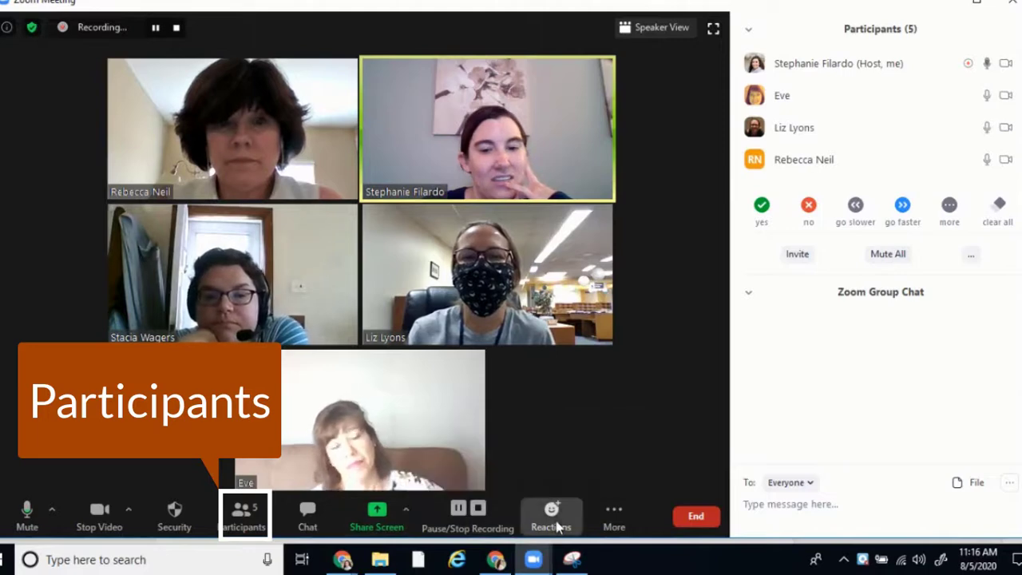
- Create two breakout rooms with participants assigned manually
click(549, 520)
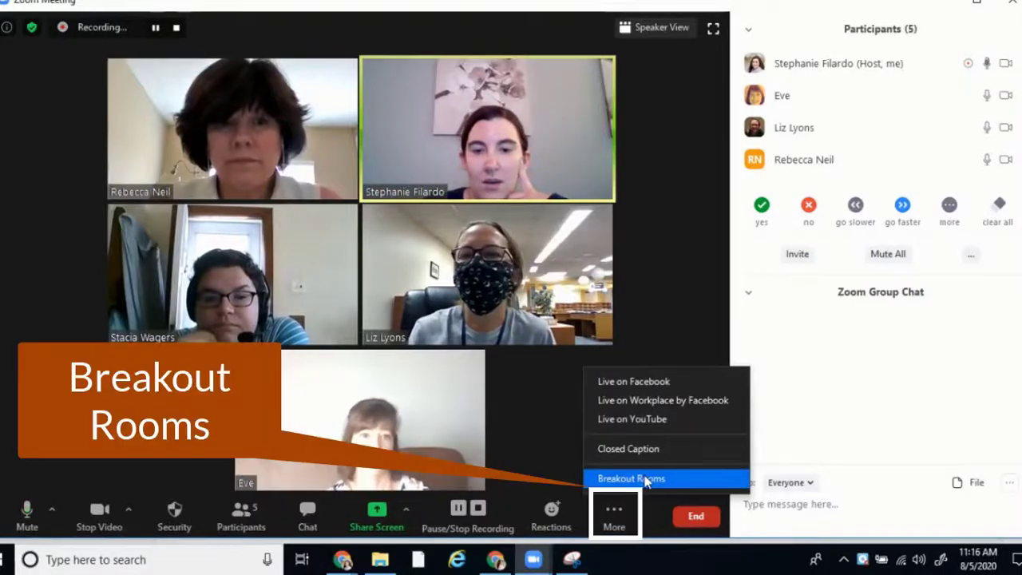
click(646, 478)
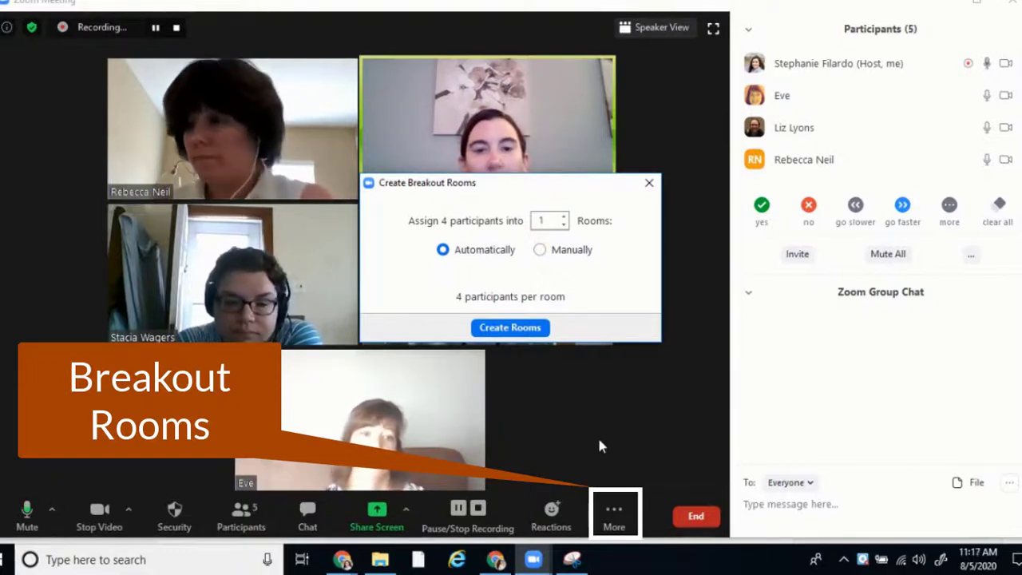
click(564, 217)
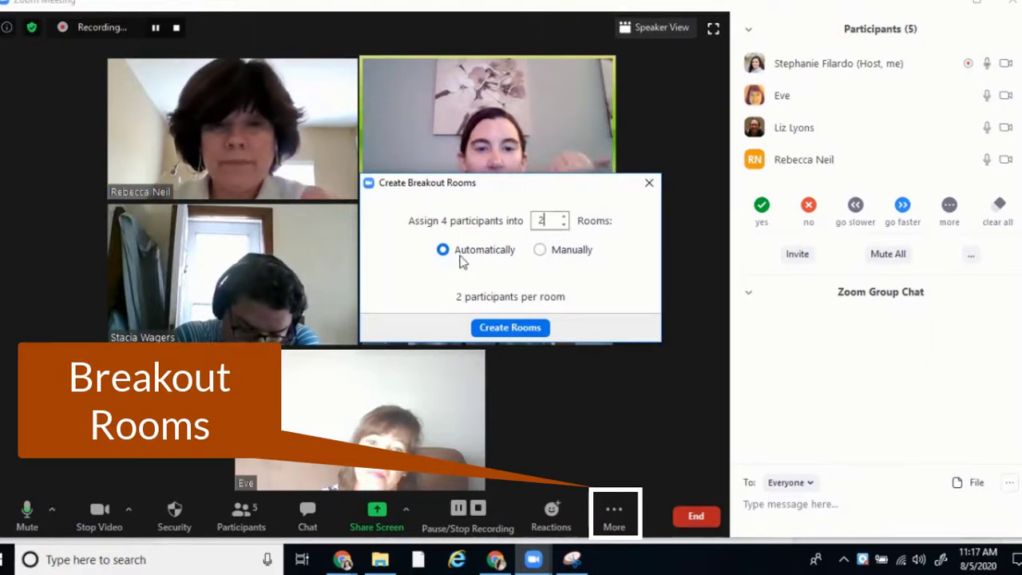
click(546, 251)
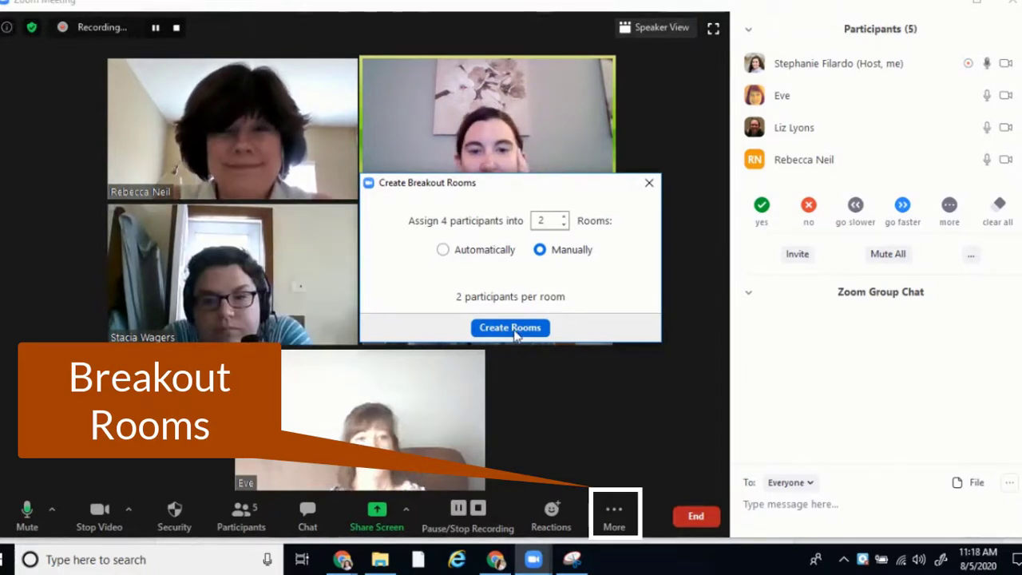
click(503, 329)
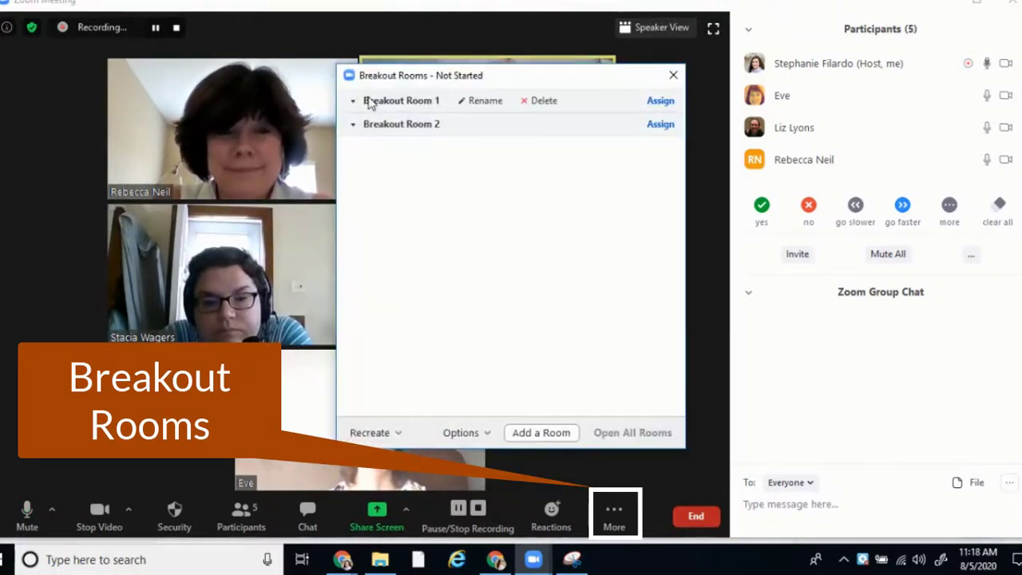
- Assign the first two listed participants to Breakout Room 1 and the remaining two to Breakout Room 2
click(354, 102)
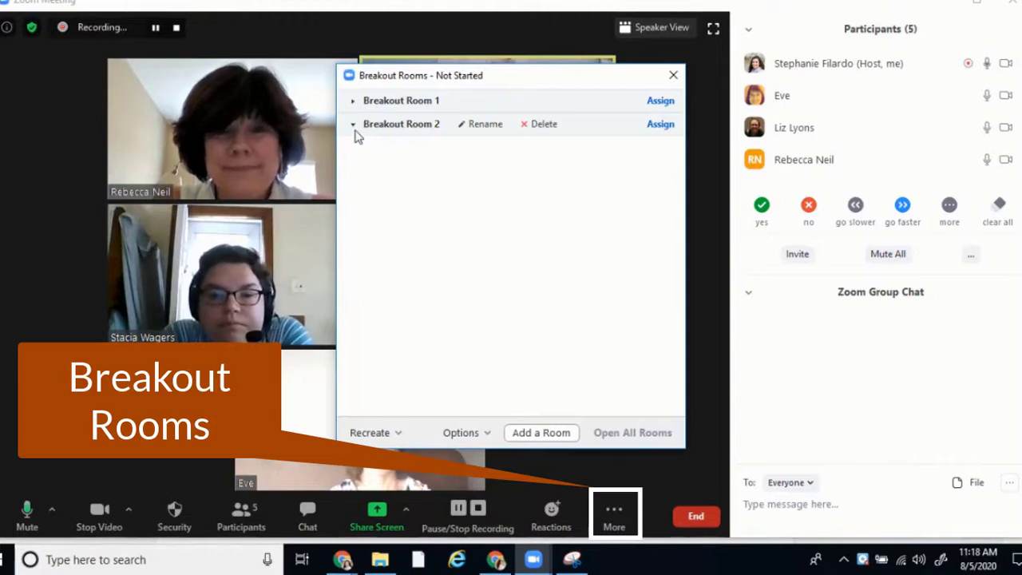
click(660, 102)
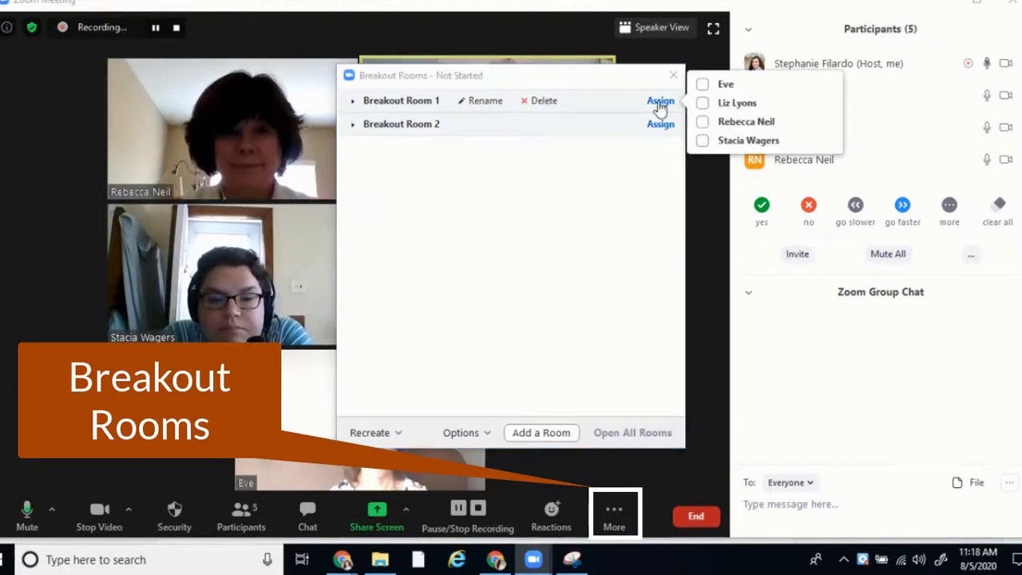
click(703, 85)
click(703, 103)
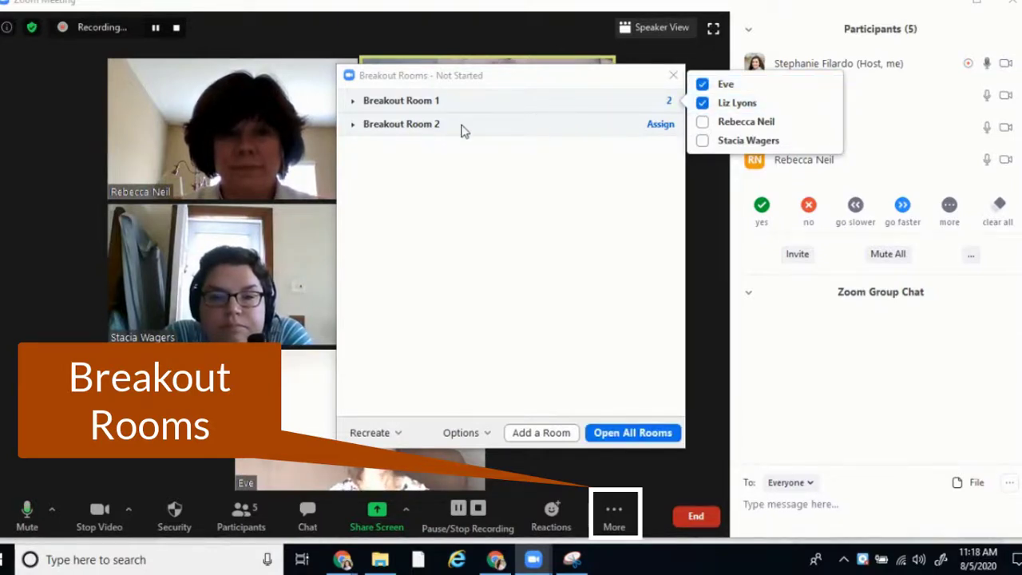
click(663, 125)
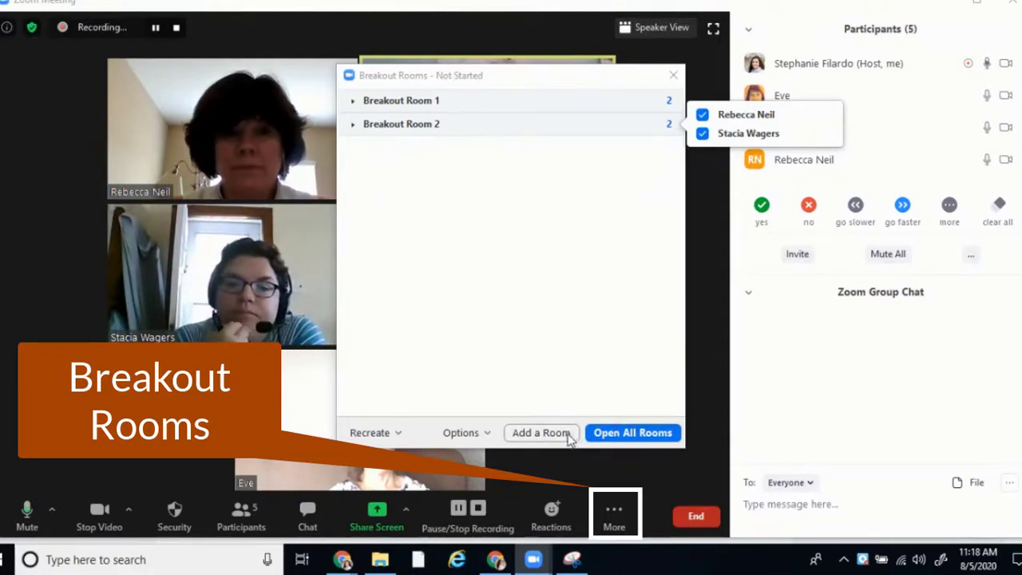
- Set the breakout rooms to close automatically after 5 minutes
click(467, 433)
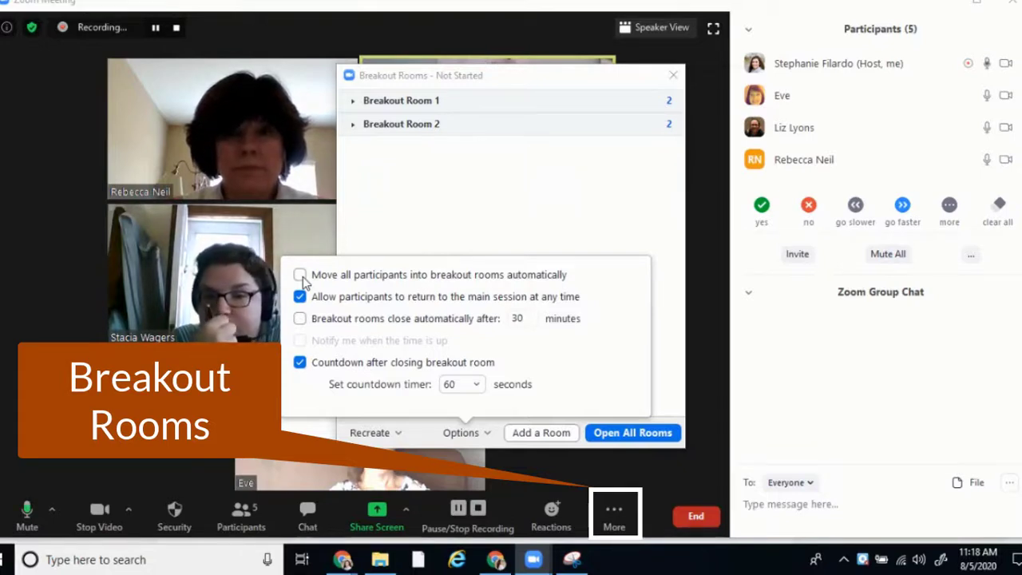
click(300, 320)
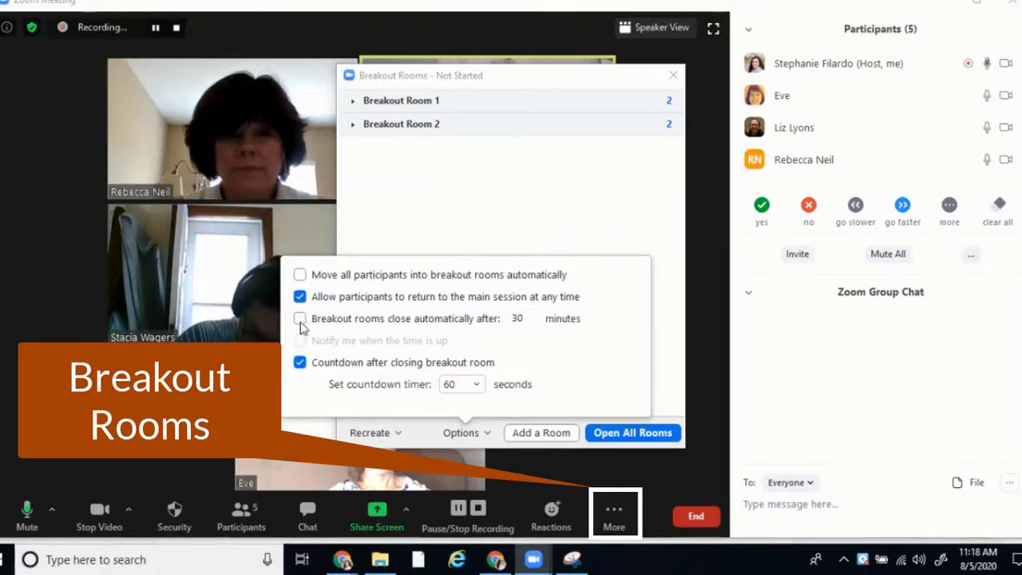
double_click(515, 320)
text(5)
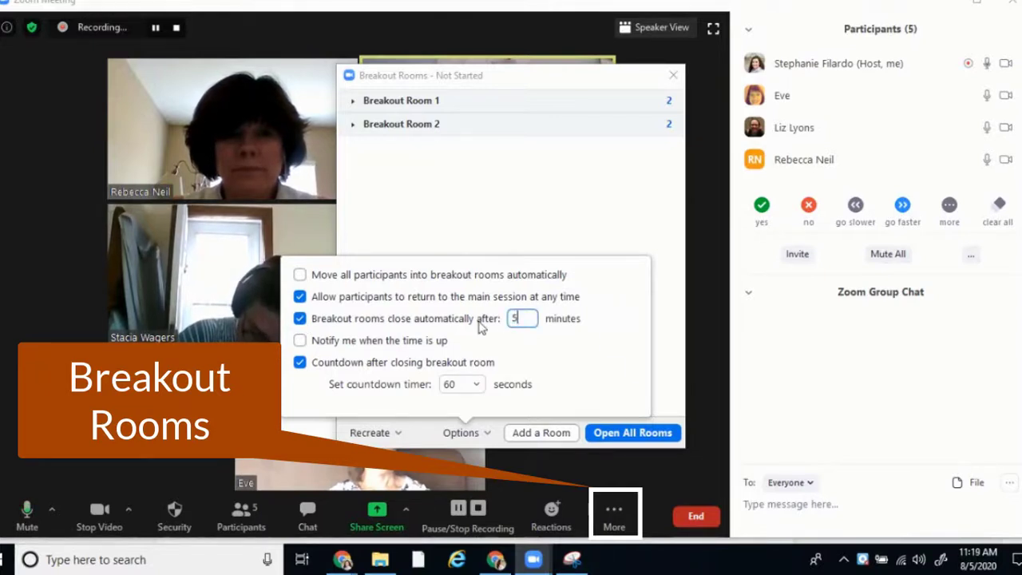
click(450, 343)
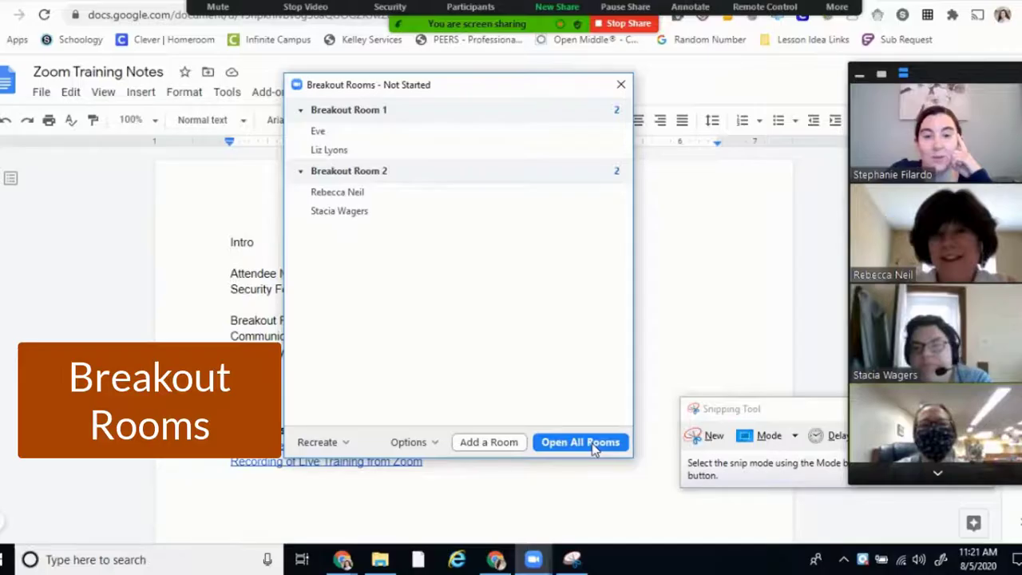
- Open all breakout rooms and join Breakout Room 1 as the host
click(595, 445)
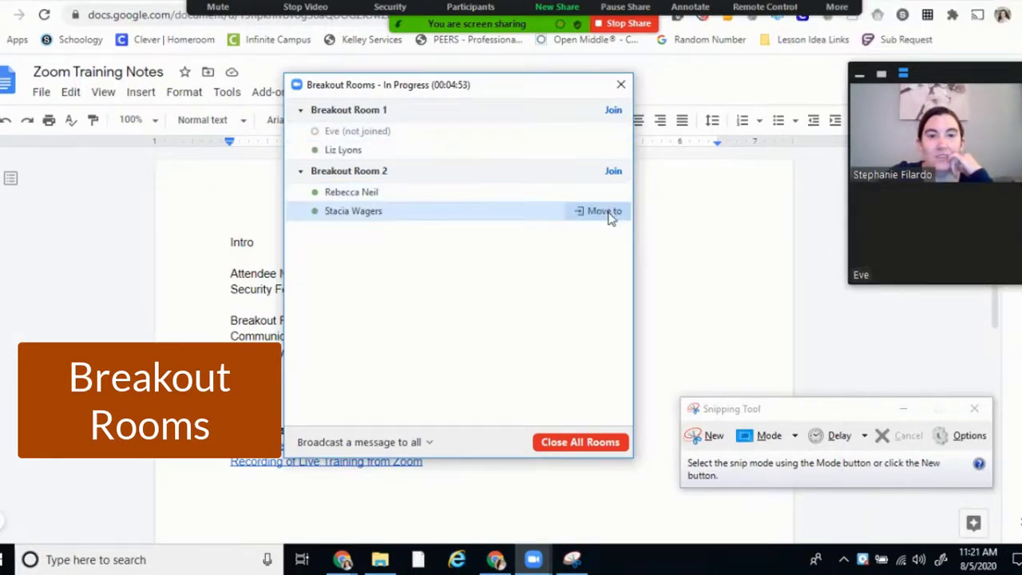
click(613, 111)
click(678, 123)
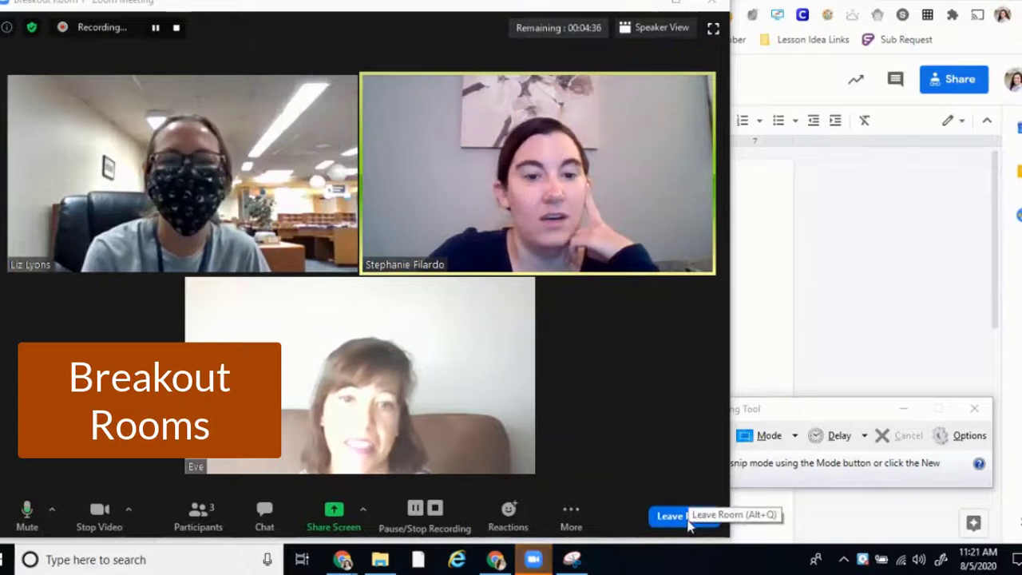
- Leave Breakout Room 1 without leaving the meeting, and join Breakout Room 2 from the main session
click(687, 519)
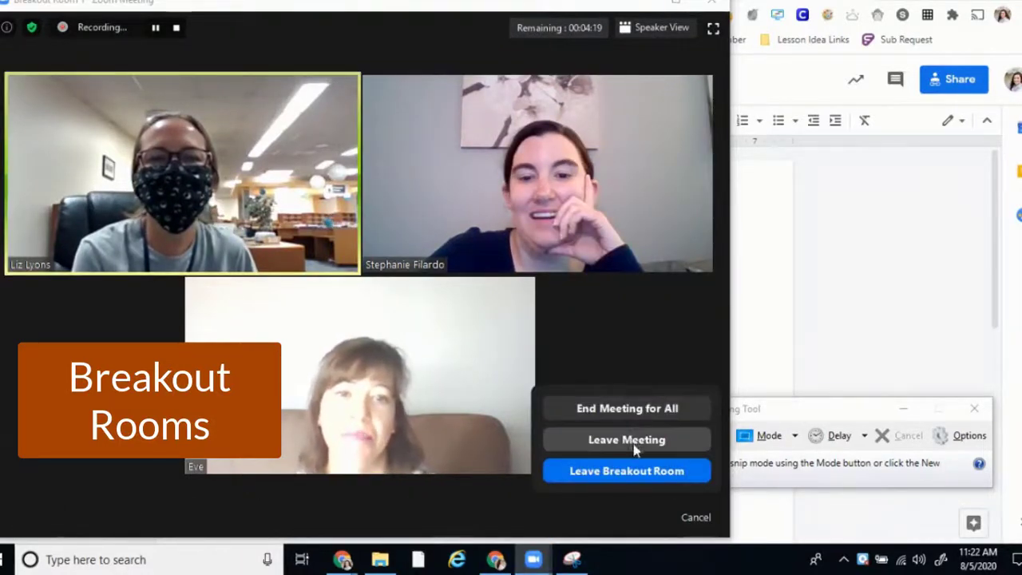
click(631, 471)
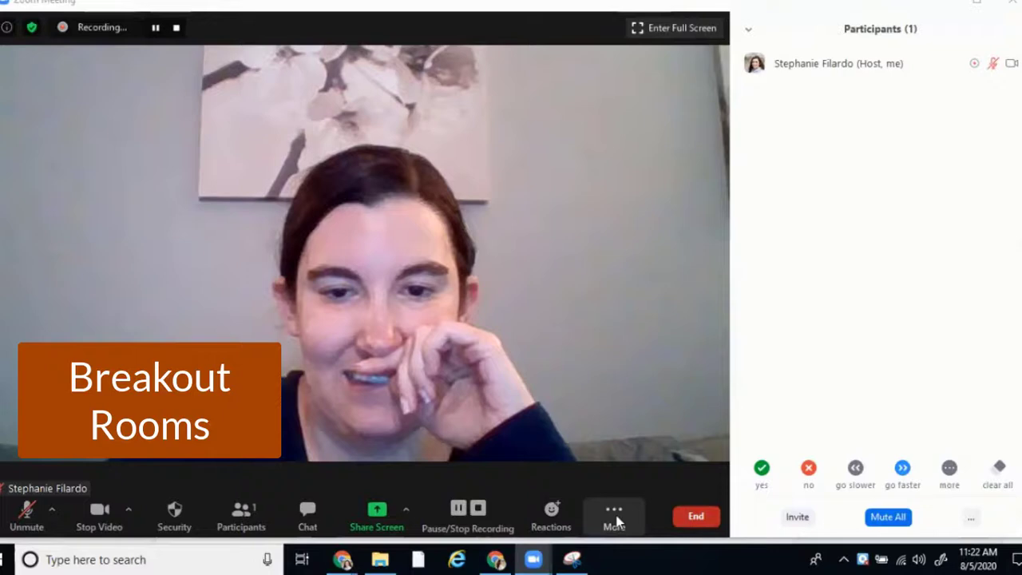
click(613, 516)
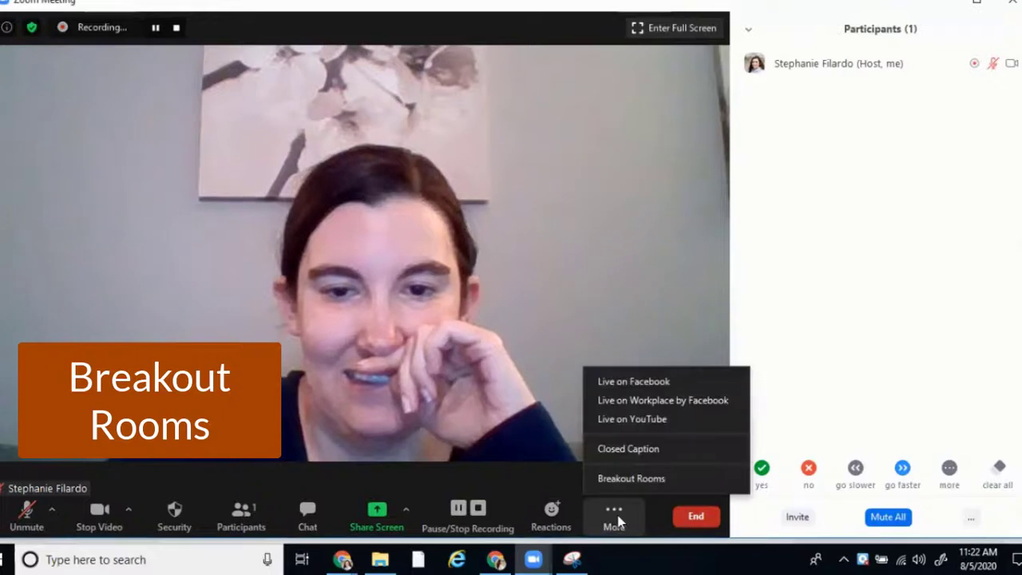
click(629, 479)
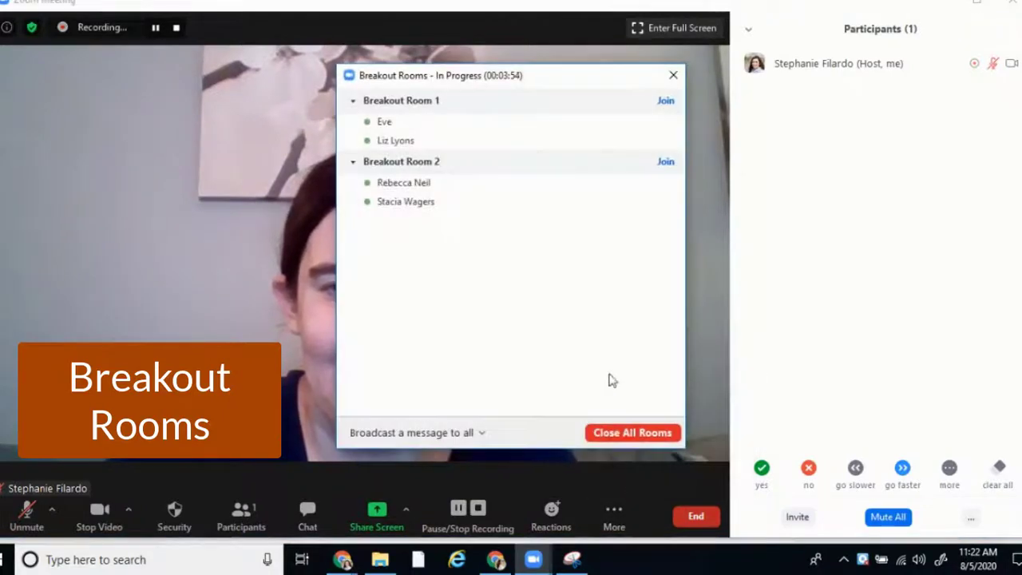
click(668, 163)
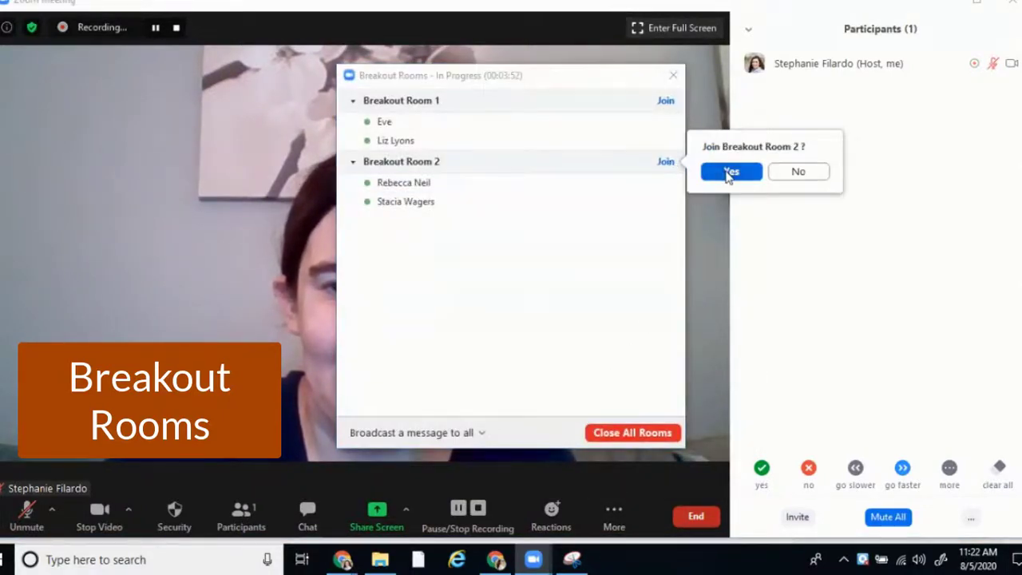
click(730, 173)
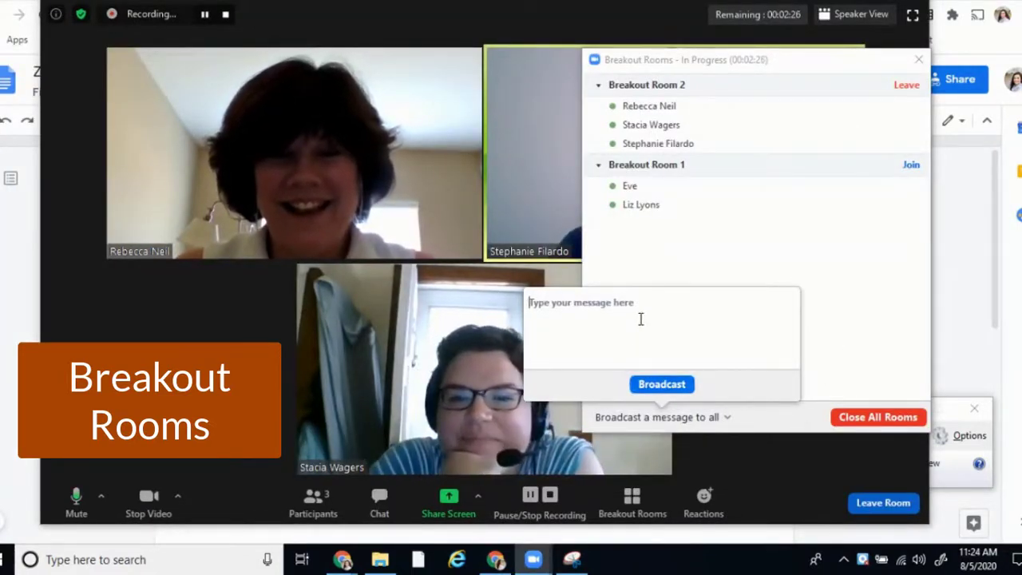
- Broadcast the message "Let's all go back to the main zoom" to all rooms, and leave Breakout Room 2
text(Let's all go)
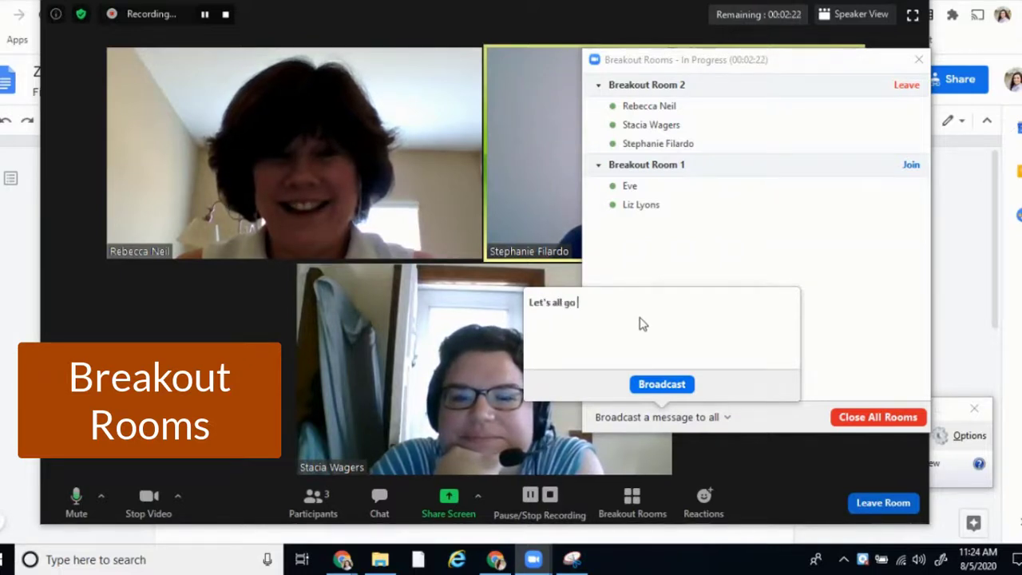
text( back to the  main)
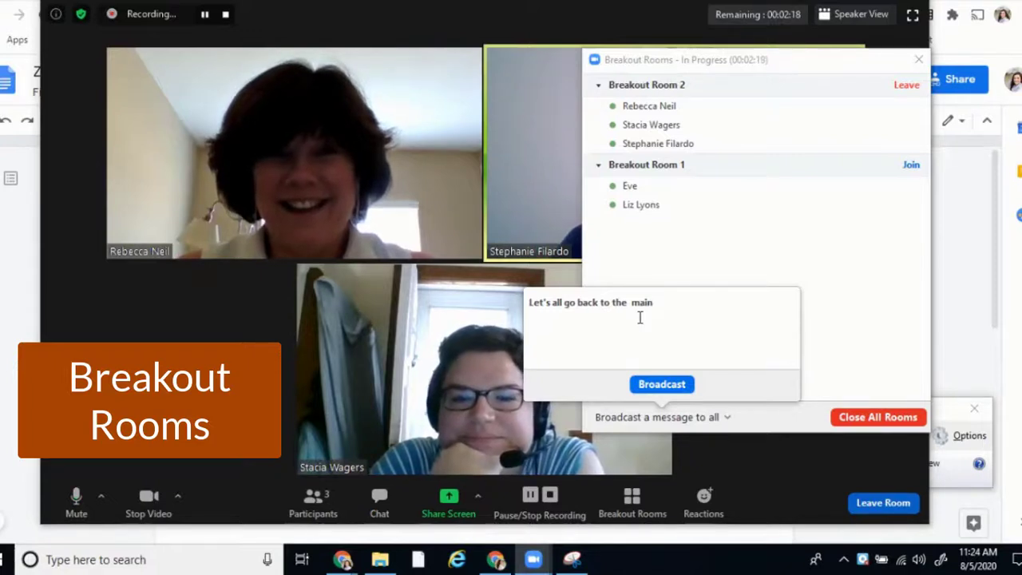
text( zoom)
key(Return)
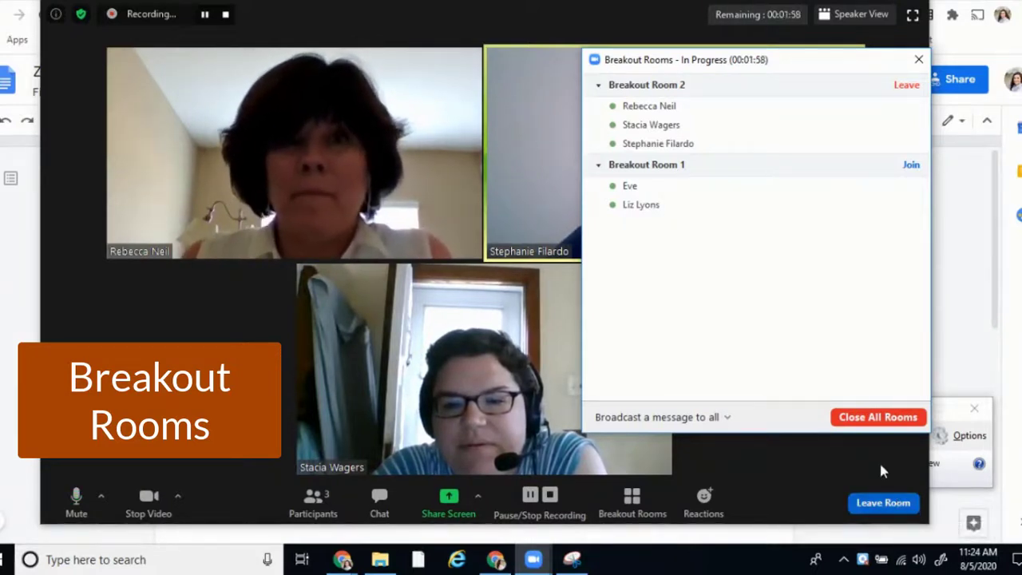
click(905, 503)
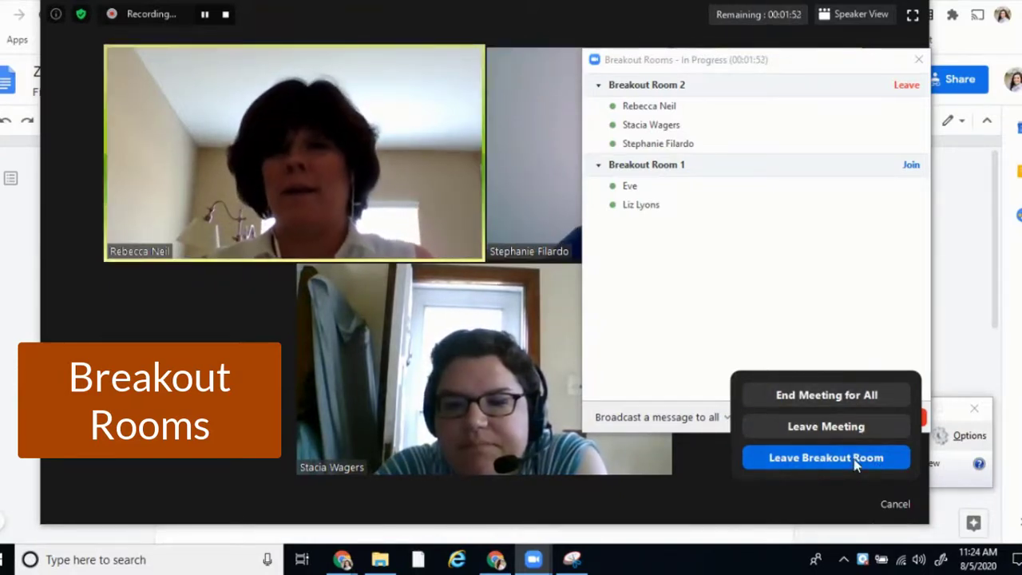
click(856, 460)
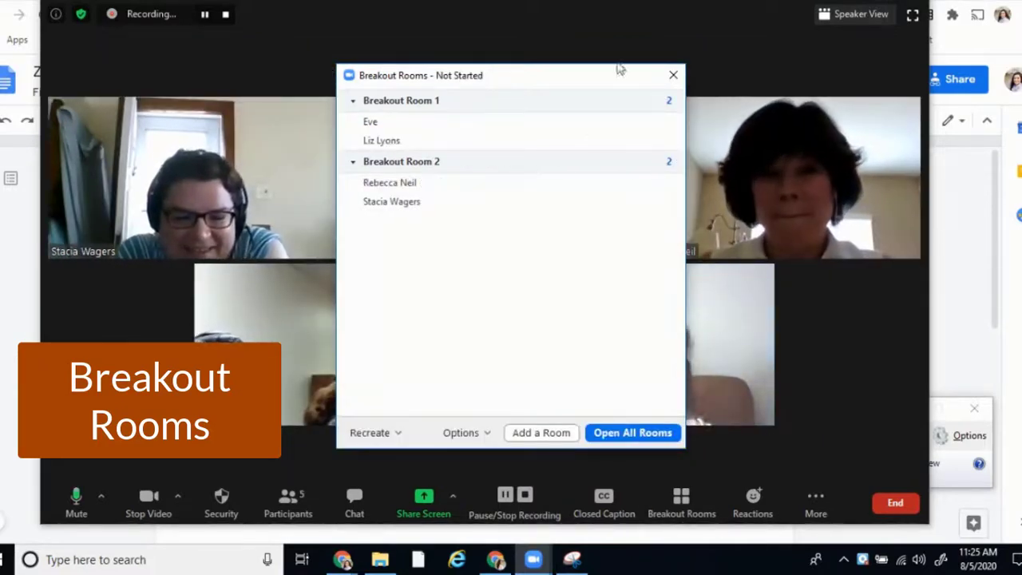
- Move the Breakout Rooms window aside so it no longer covers the centre of the participants' video gallery
drag(618, 74, 1021, 77)
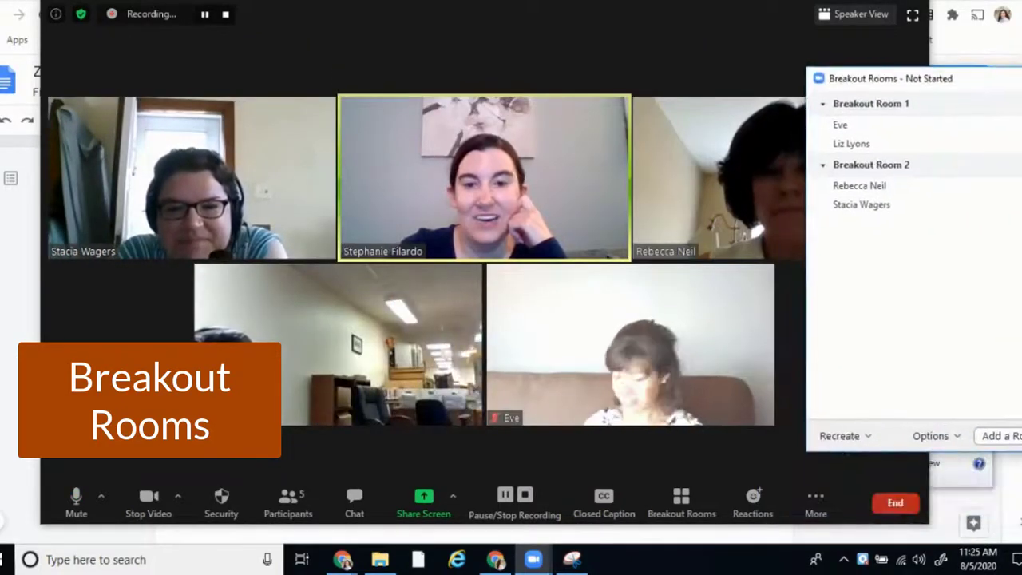
mouse_move(955, 86)
mouse_down()
mouse_move(924, 73)
mouse_move(939, 87)
mouse_move(943, 118)
mouse_move(927, 109)
mouse_move(948, 92)
mouse_up()
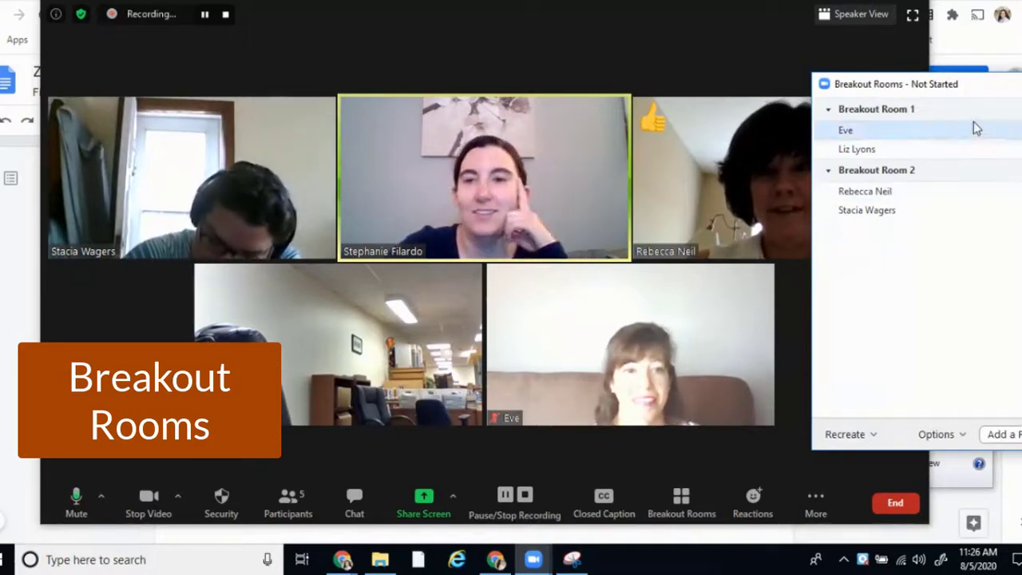
drag(966, 84, 852, 70)
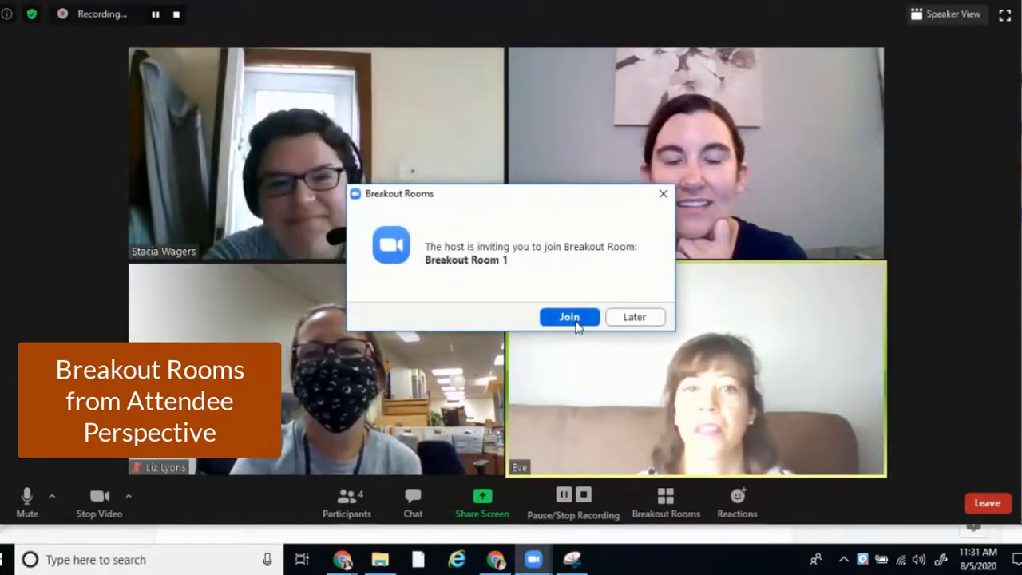
- Accept the host's invitation to Breakout Room 1 as an attendee, and ask for help by inviting the host
click(575, 322)
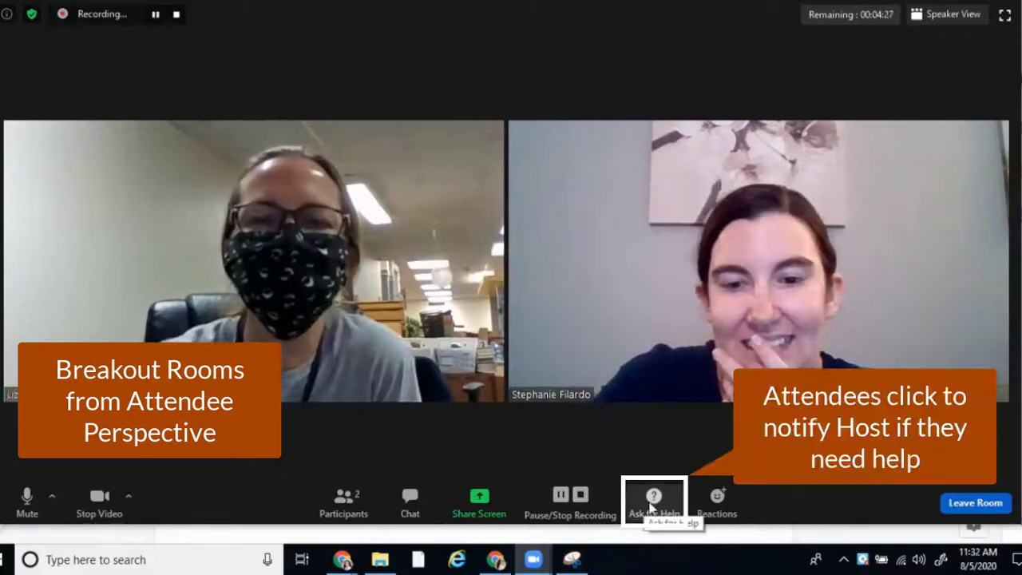
click(652, 503)
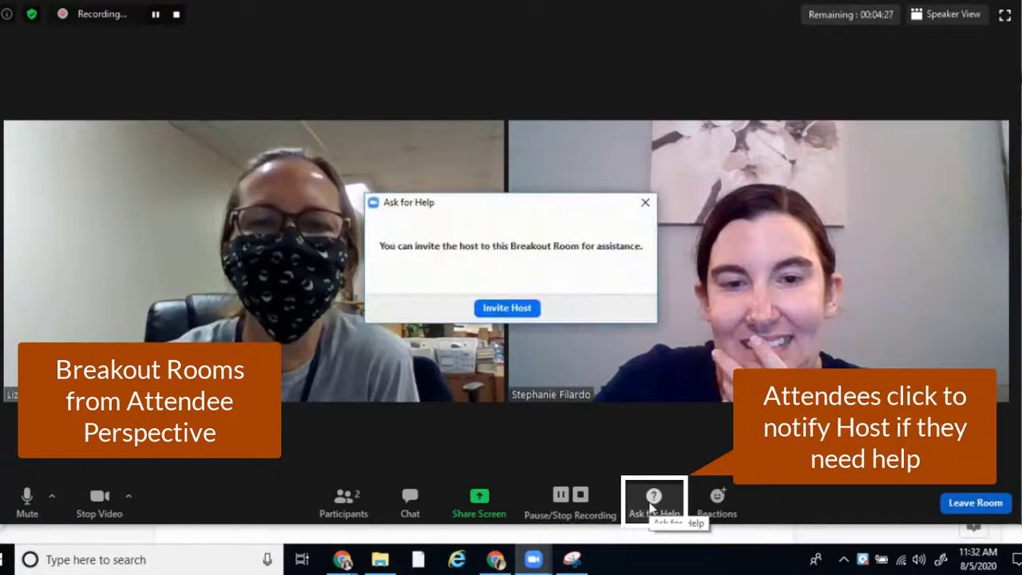
click(497, 316)
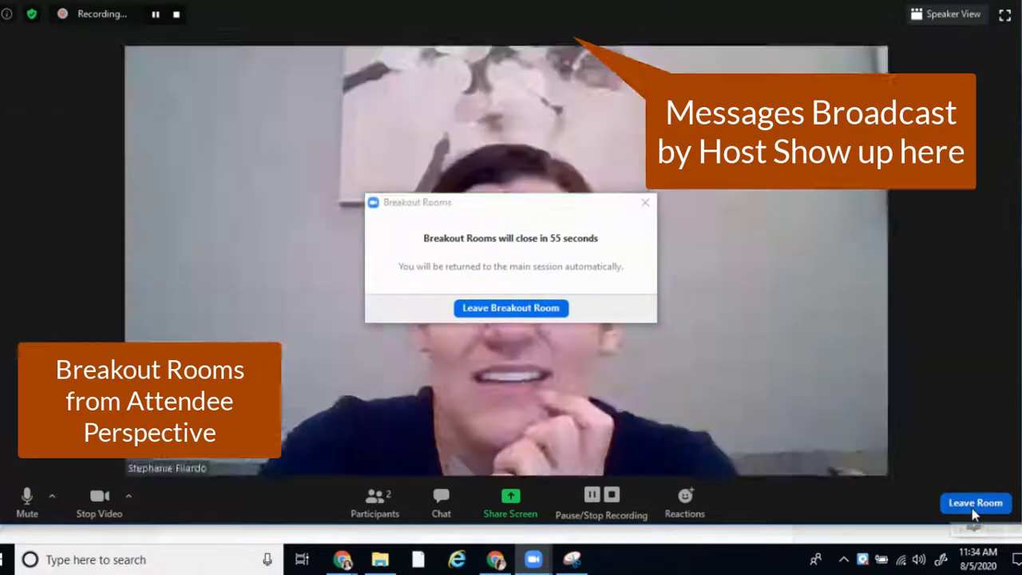
- Leave the breakout room to return to the main session, and unmute the microphone there
click(975, 502)
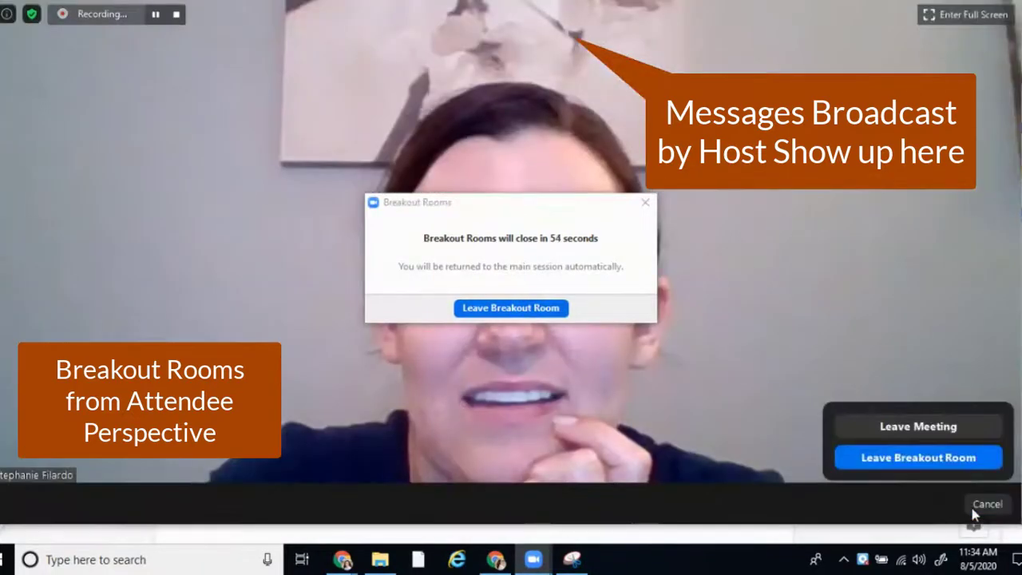
click(909, 459)
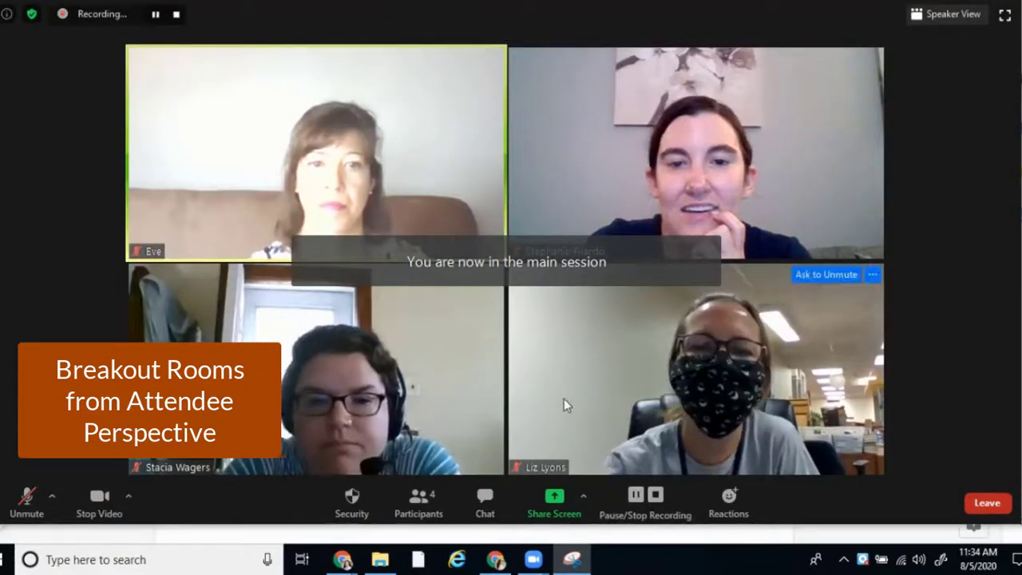
click(19, 515)
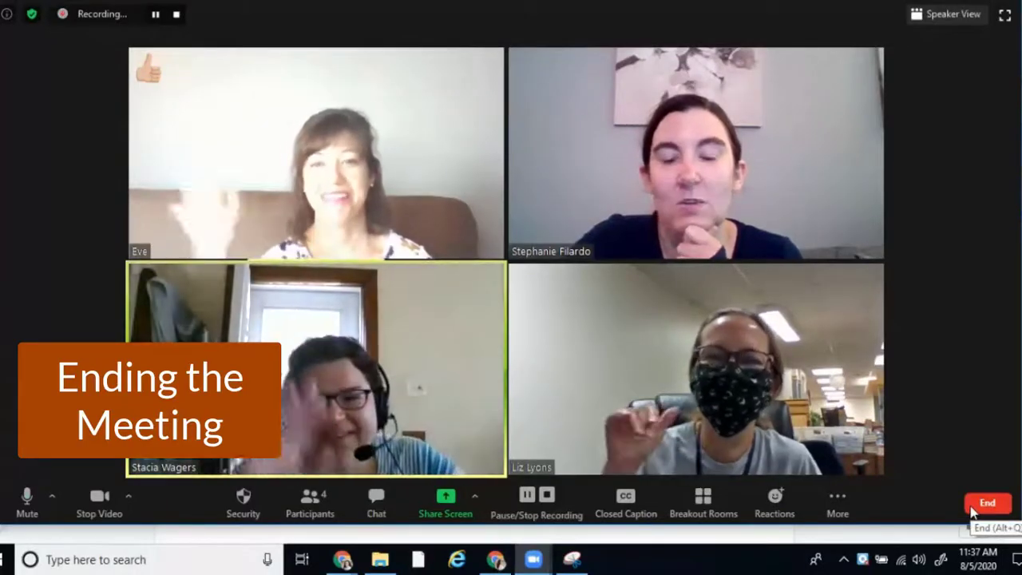
- End the meeting for all participants
click(971, 508)
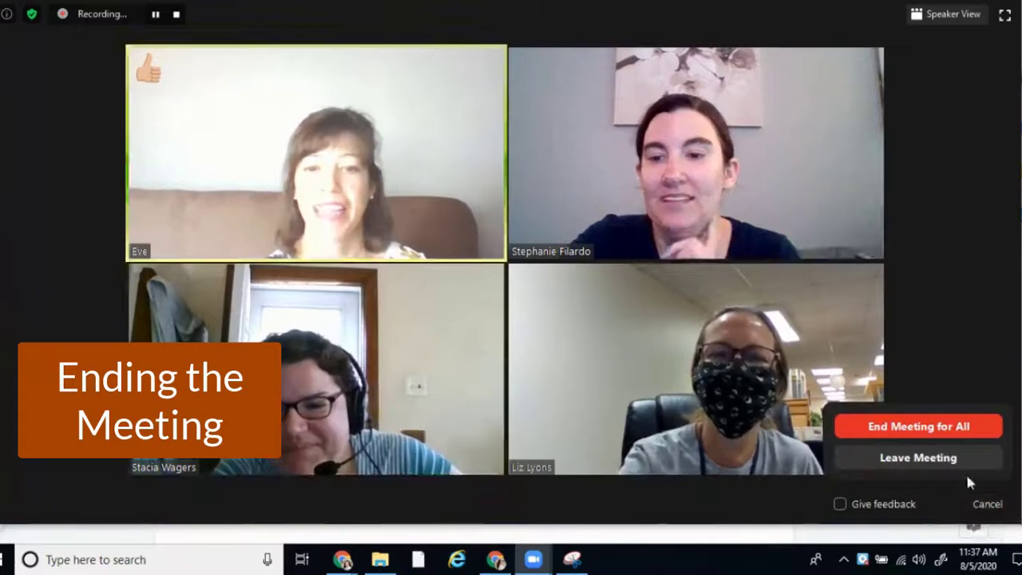
click(966, 429)
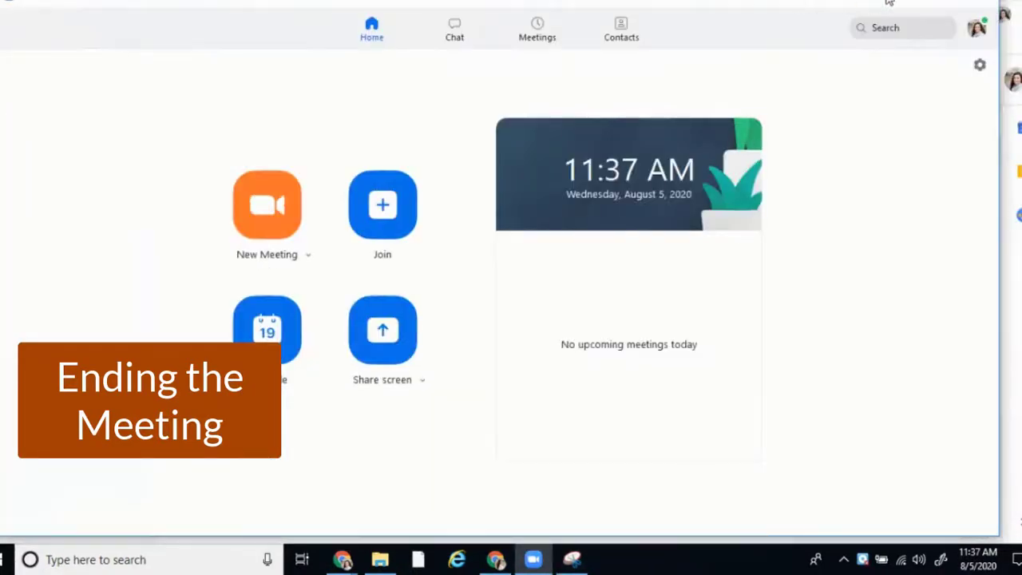